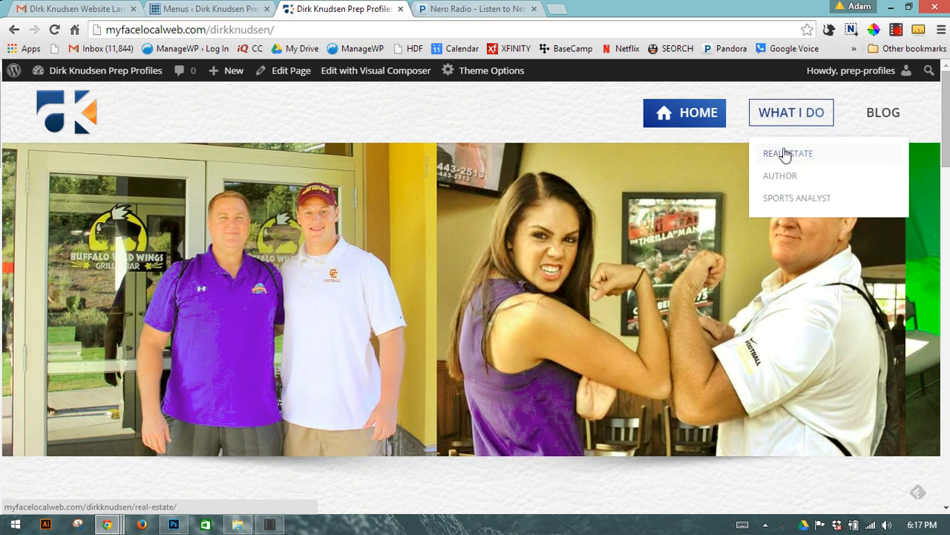
# - Open the Real Estate page under What I Do and examine its introductory text and the benefit titles and descriptions
pyautogui.click(786, 155)
pyautogui.click(790, 155)
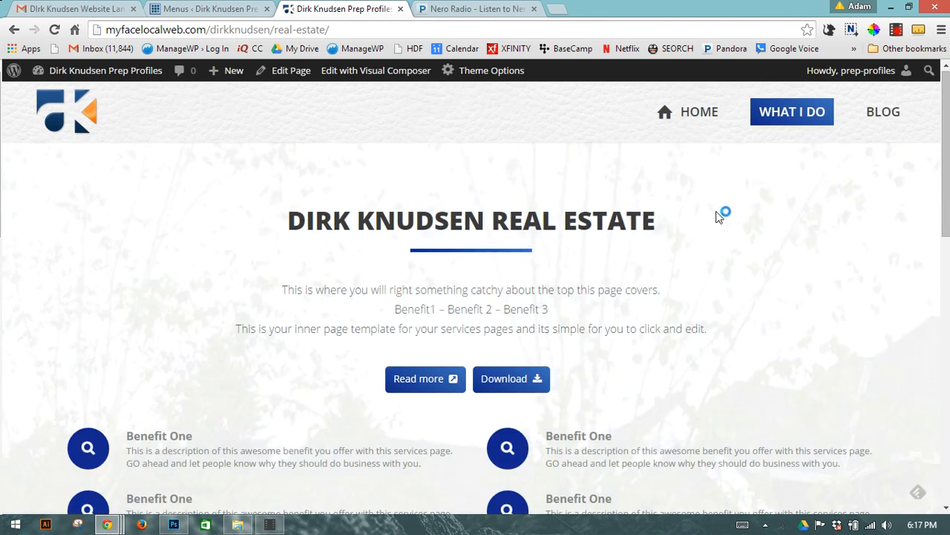
pyautogui.scroll(-1, 717, 213)
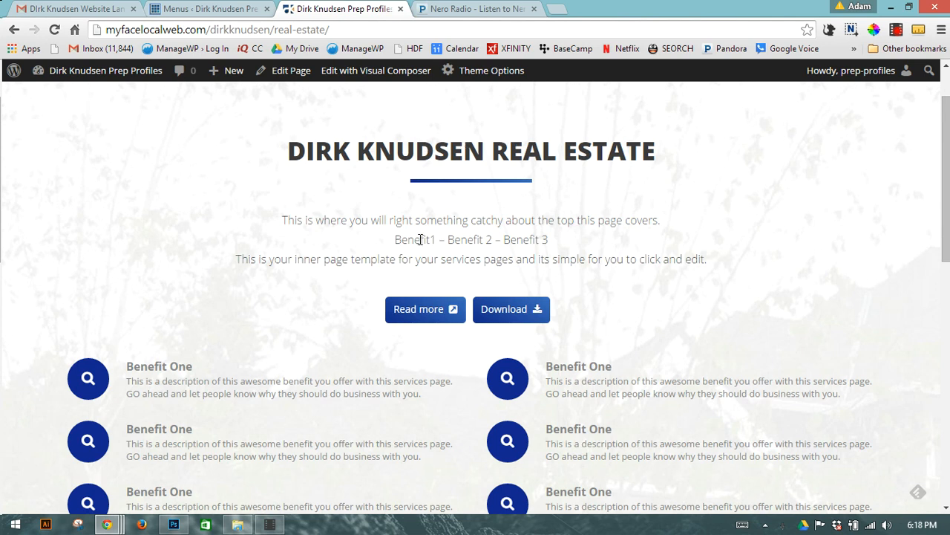
pyautogui.moveTo(281, 220); pyautogui.dragTo(725, 259)
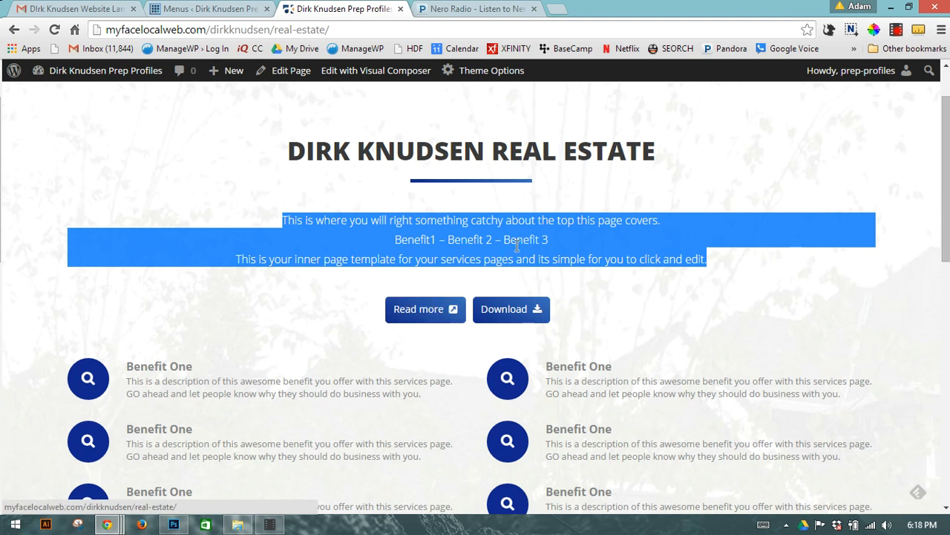
pyautogui.scroll(-3, 573, 254)
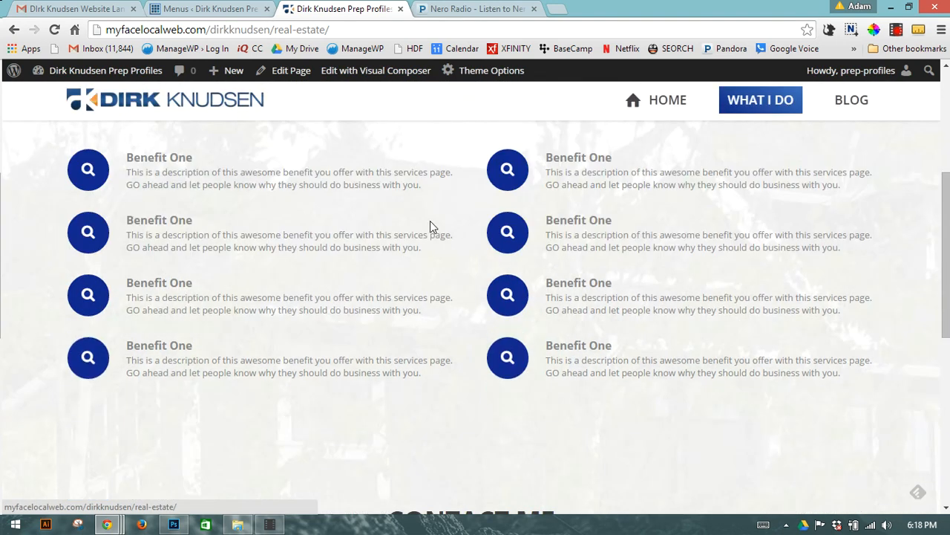
pyautogui.scroll(3, 446, 293)
pyautogui.scroll(-2, 253, 273)
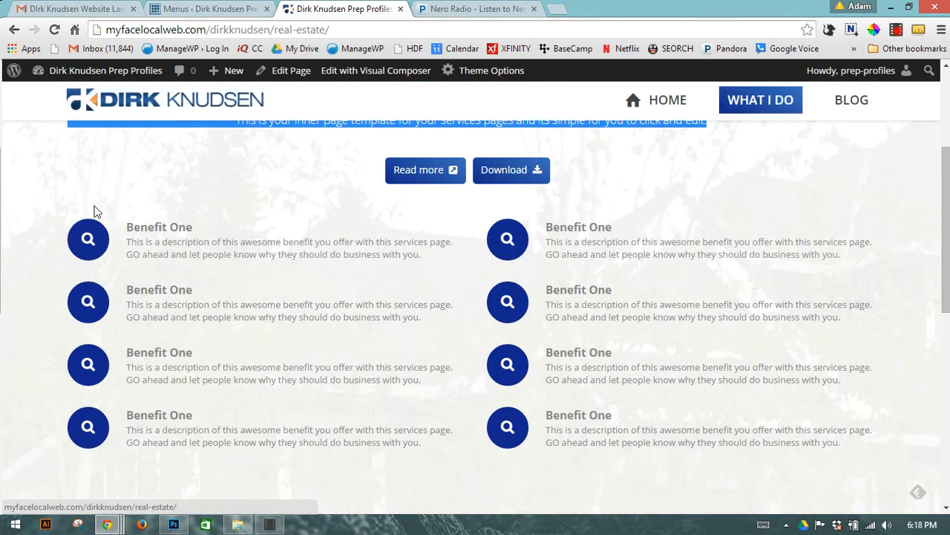
pyautogui.moveTo(126, 227); pyautogui.dragTo(193, 236)
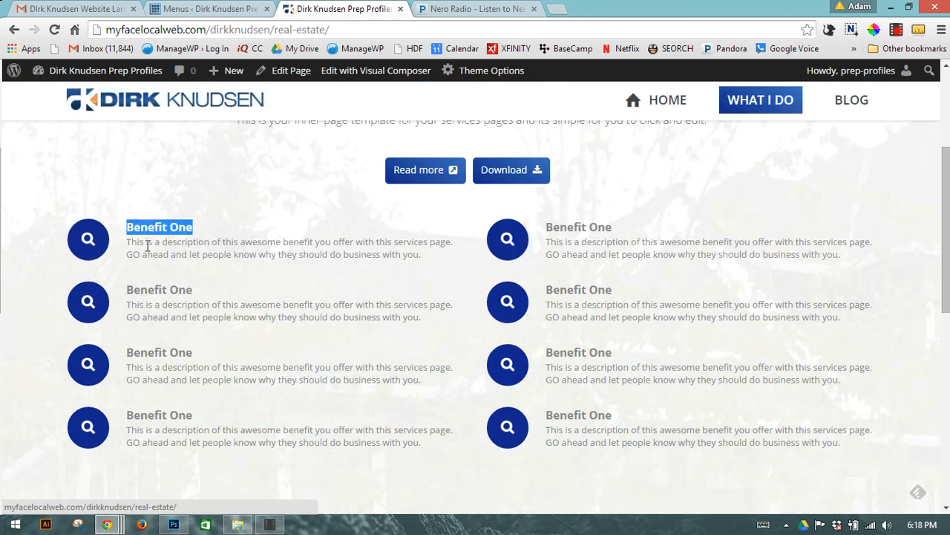
pyautogui.moveTo(131, 244); pyautogui.dragTo(458, 259)
pyautogui.click(342, 273)
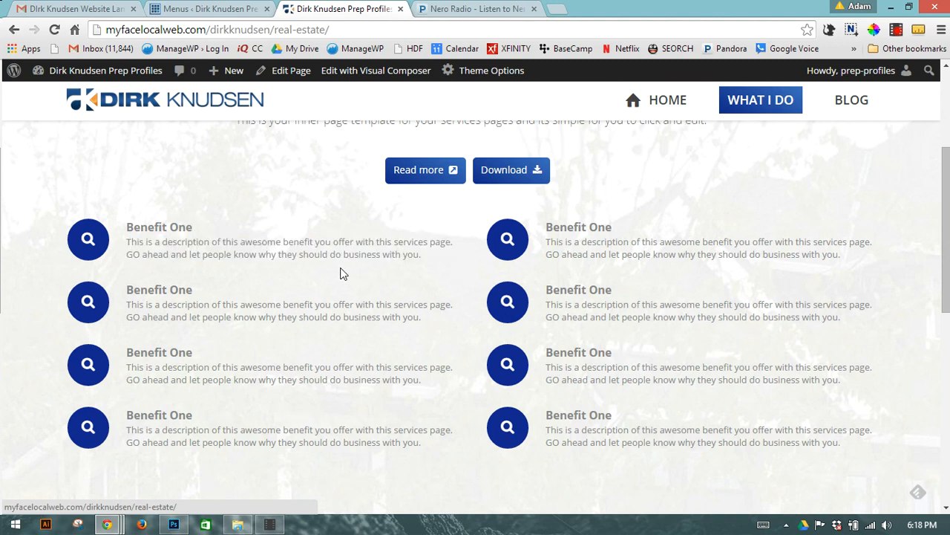
# - Examine the Contact Me section with its contact form and review the overall layout of the Real Estate page
pyautogui.scroll(-6, 492, 205)
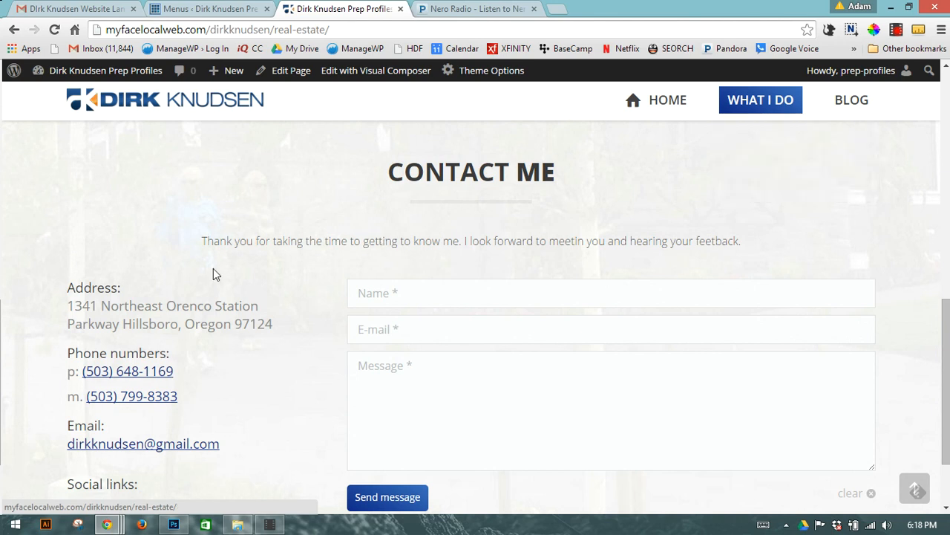
pyautogui.click(530, 284)
pyautogui.scroll(-2, 532, 284)
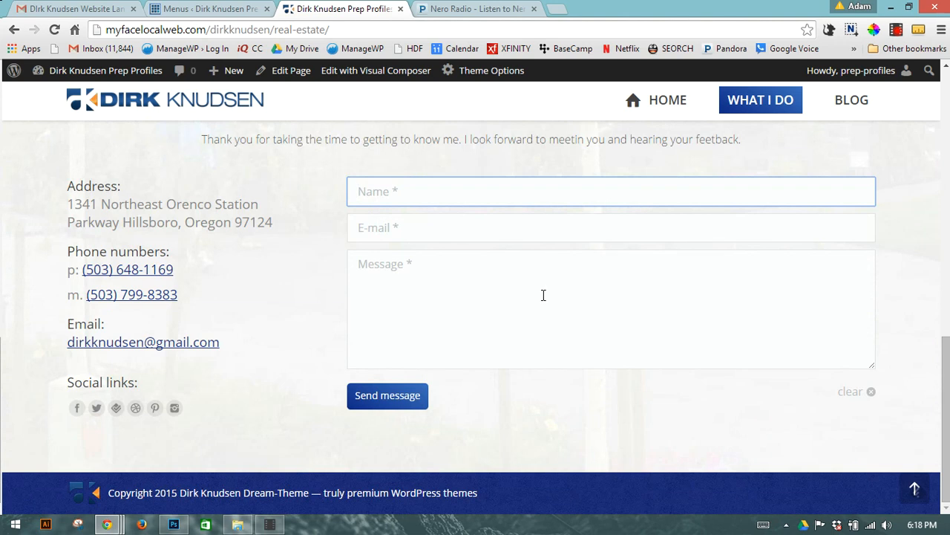
pyautogui.scroll(6, 542, 294)
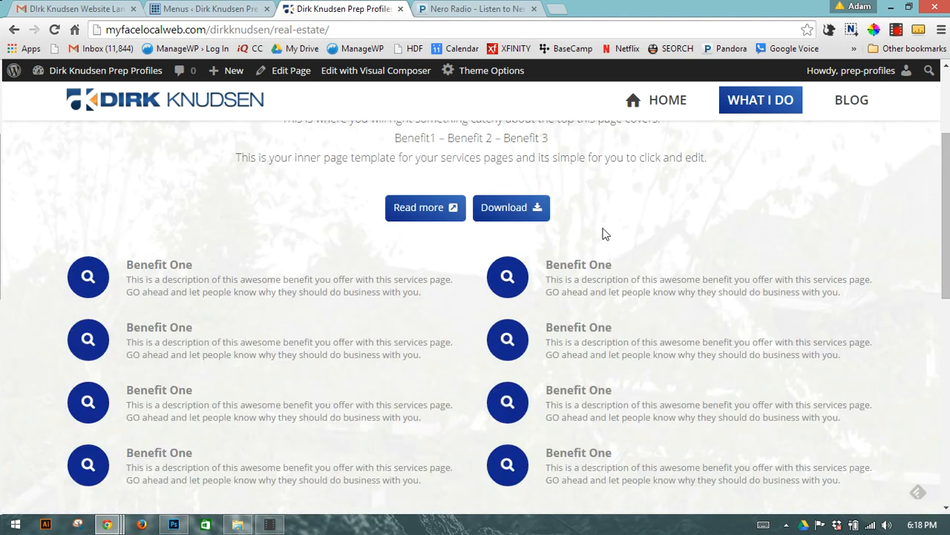
pyautogui.scroll(3, 599, 229)
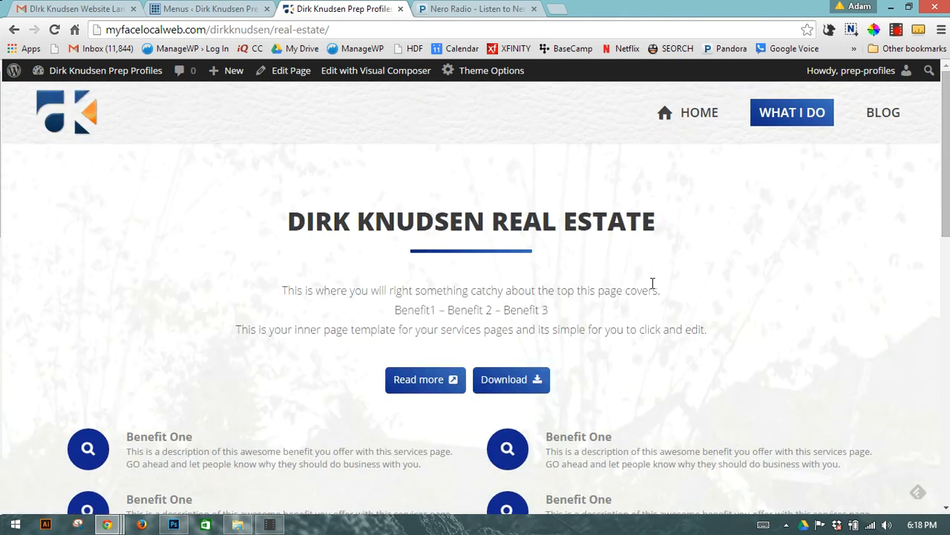
pyautogui.scroll(-3, 653, 297)
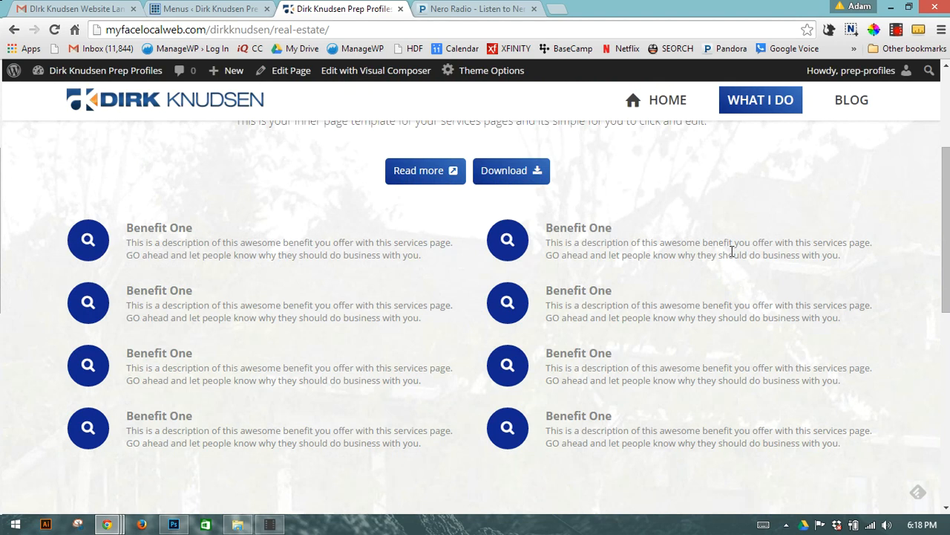
pyautogui.scroll(-4, 911, 291)
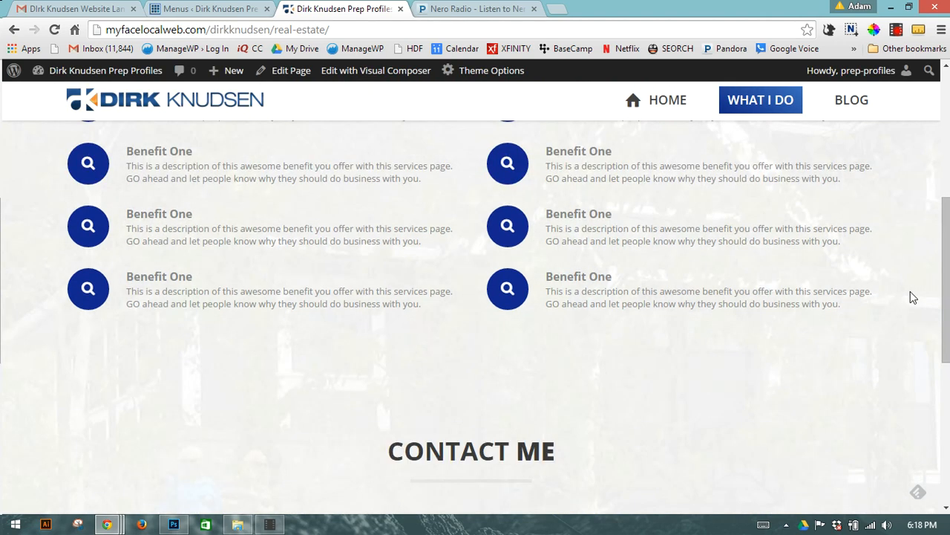
pyautogui.scroll(6, 706, 326)
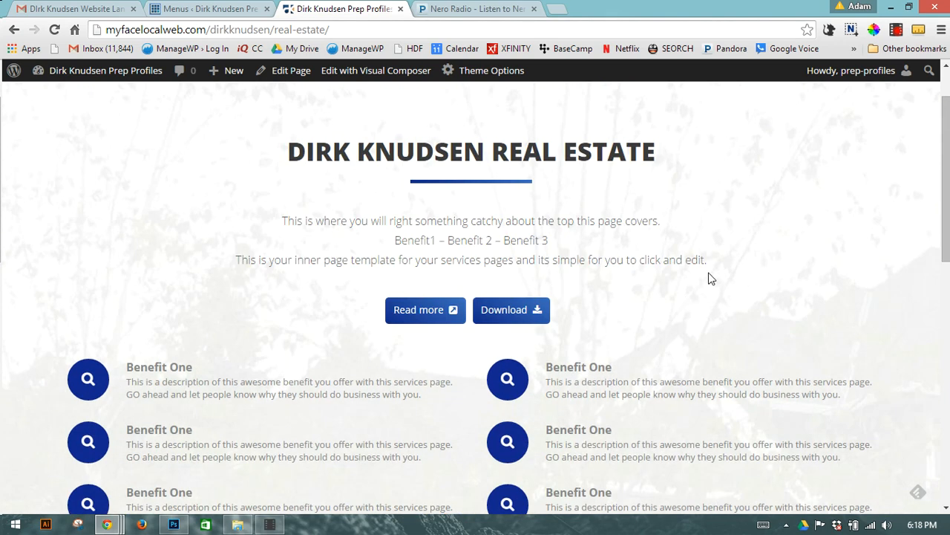
pyautogui.scroll(1, 708, 280)
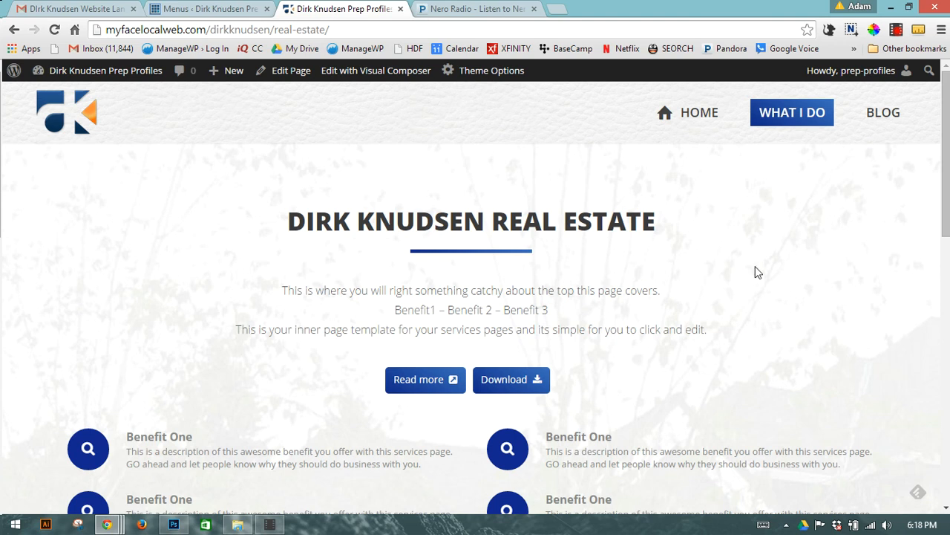
pyautogui.scroll(-3, 630, 304)
pyautogui.scroll(3, 637, 305)
# - Open the Author page under What I Do and look over its template content
pyautogui.moveTo(782, 136)
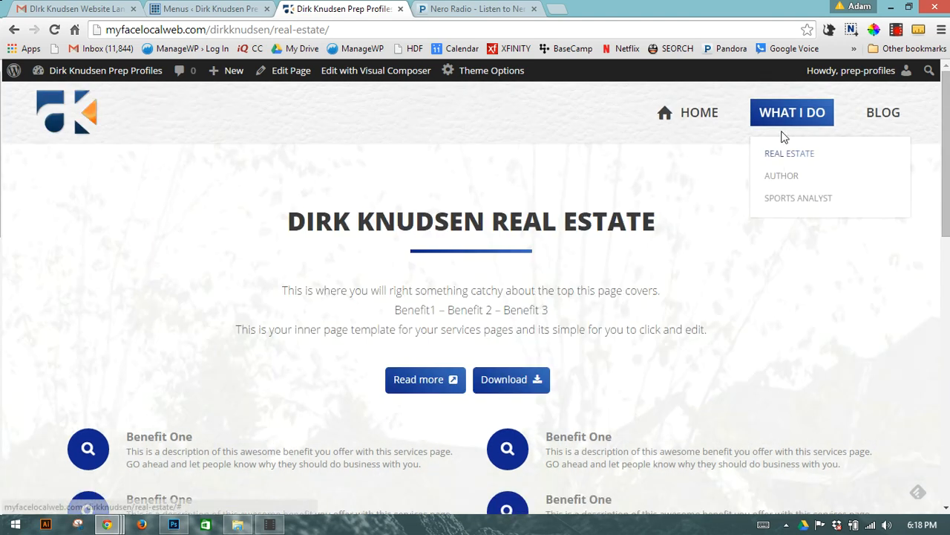
pyautogui.click(778, 176)
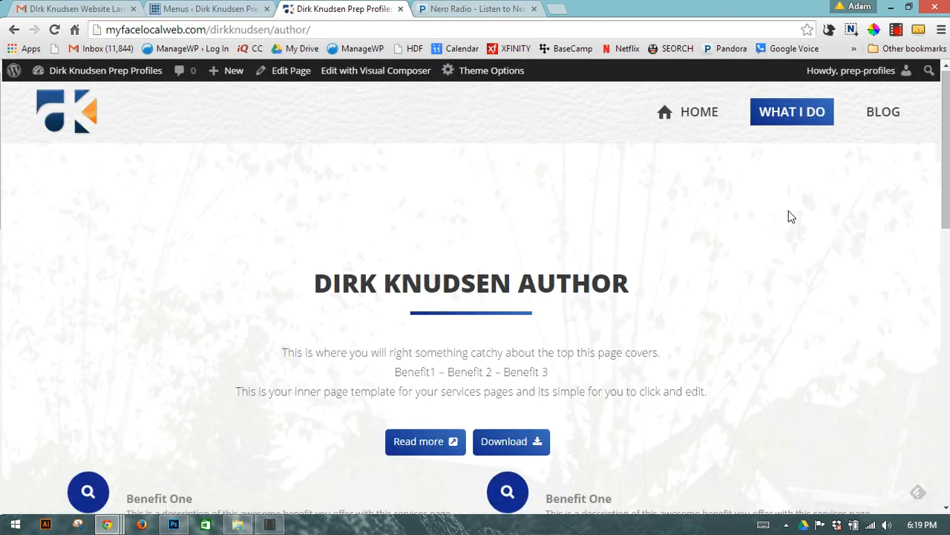
pyautogui.scroll(-3, 670, 263)
pyautogui.scroll(3, 677, 272)
pyautogui.moveTo(791, 131)
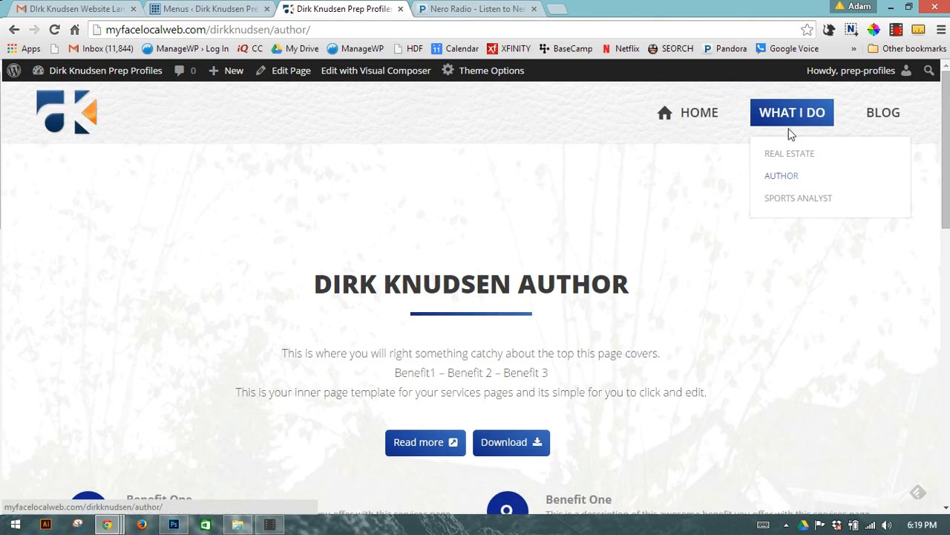
# - Open the Author page for editing and view the settings of the text block holding the Read more and Download buttons
pyautogui.click(283, 72)
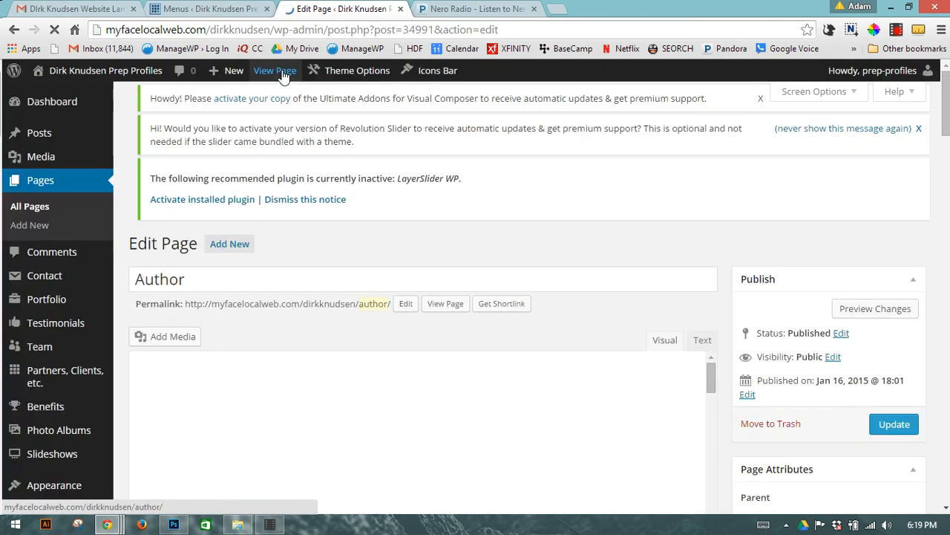
pyautogui.click(283, 72)
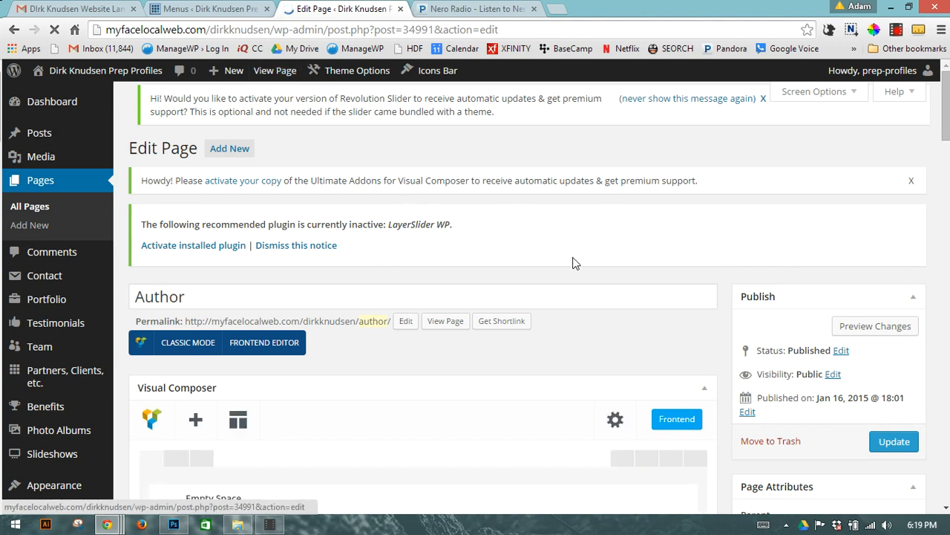
pyautogui.scroll(-4, 553, 274)
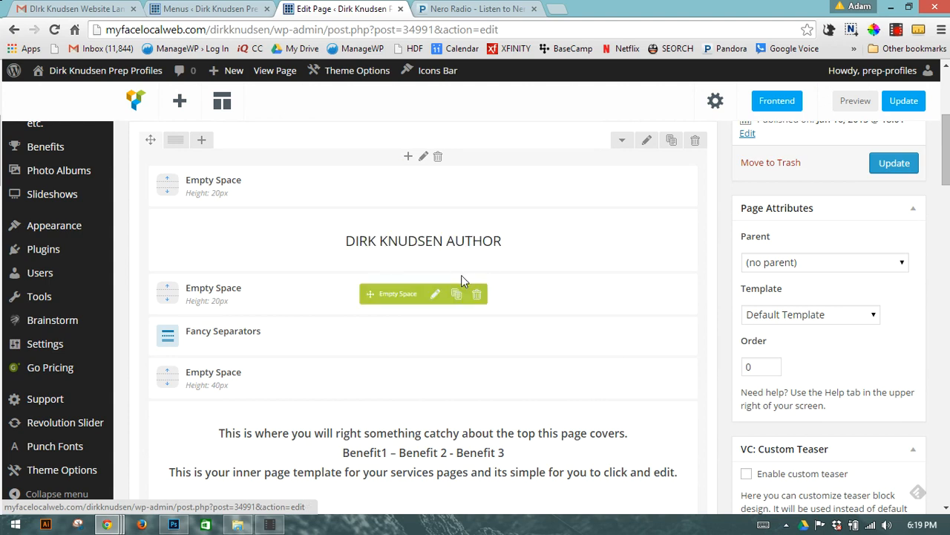
pyautogui.scroll(-2, 461, 275)
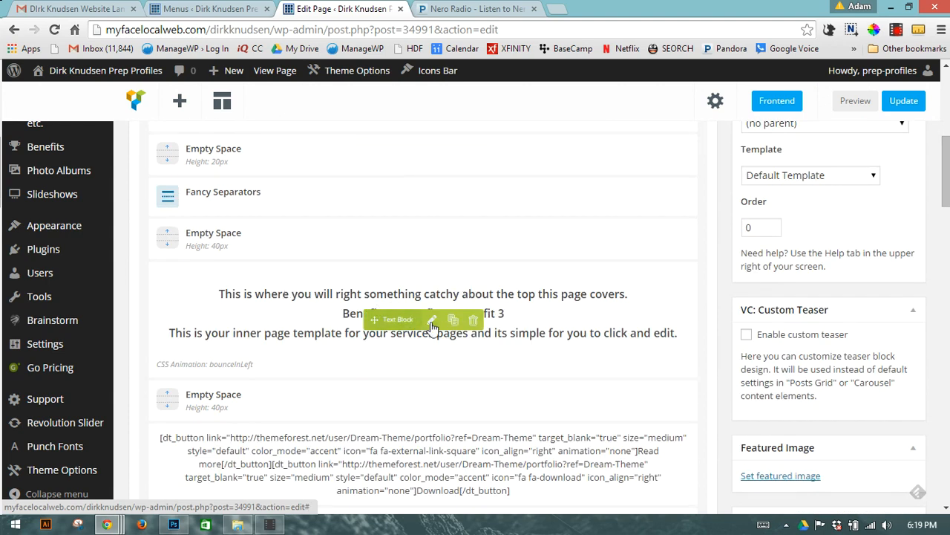
pyautogui.scroll(-2, 431, 327)
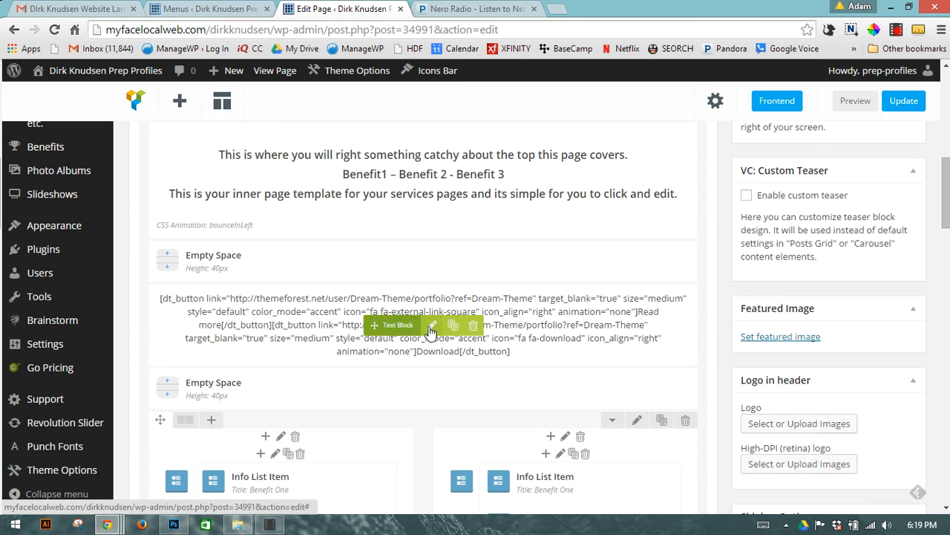
pyautogui.click(432, 327)
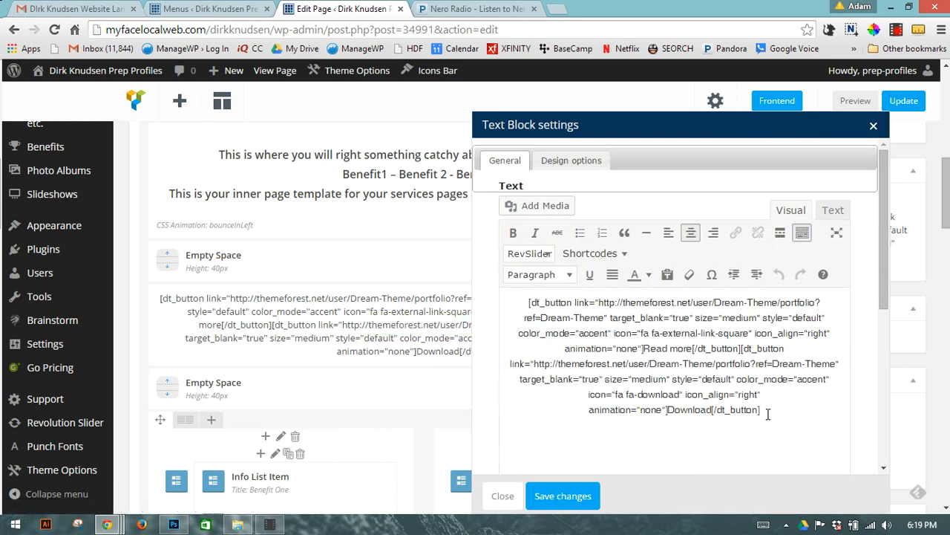
pyautogui.click(871, 129)
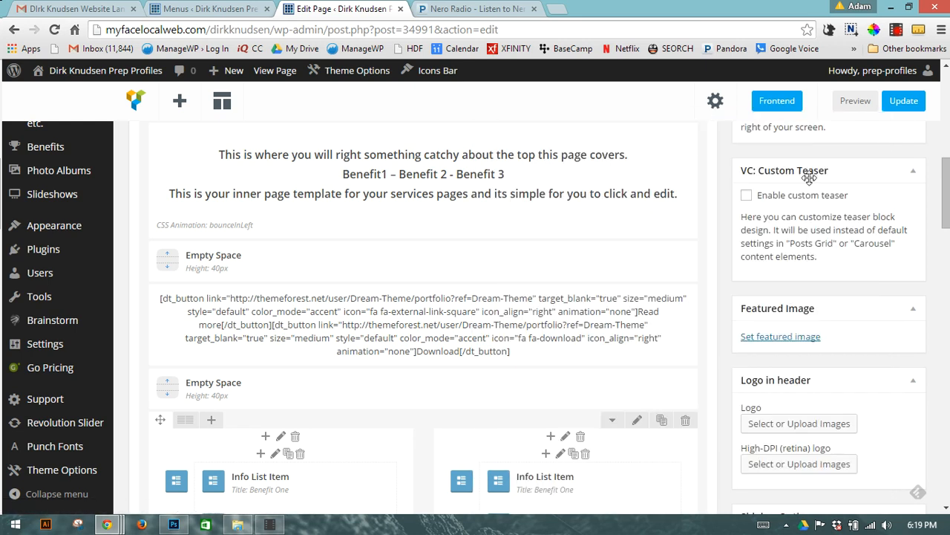
# - Open the settings of the first Info List Item in the first benefits column and examine its title and icon choices
pyautogui.scroll(-2, 488, 393)
pyautogui.scroll(-1, 493, 392)
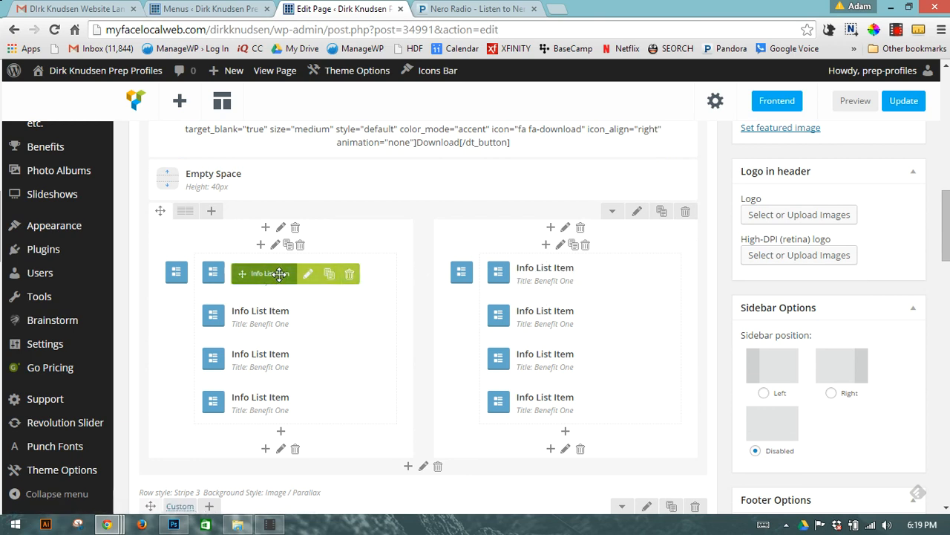
pyautogui.click(308, 279)
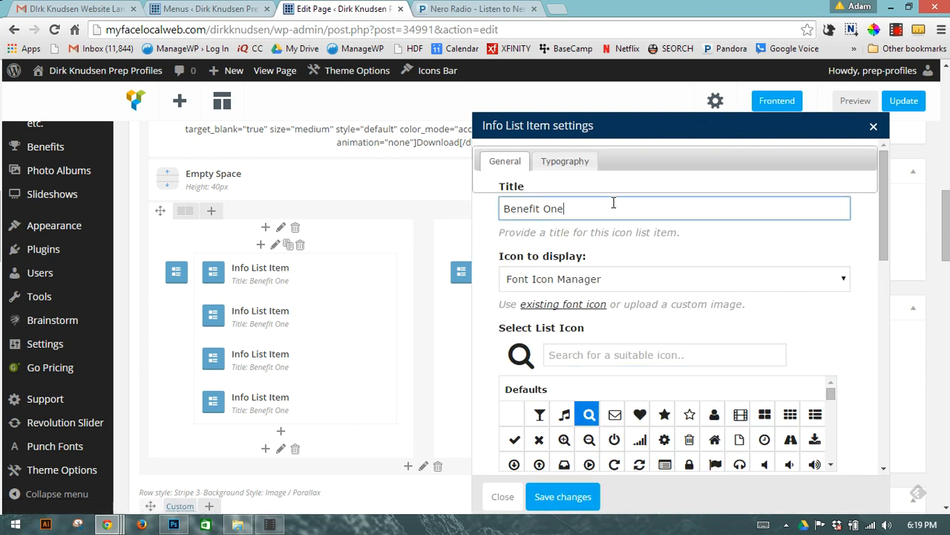
pyautogui.moveTo(566, 208); pyautogui.dragTo(461, 206)
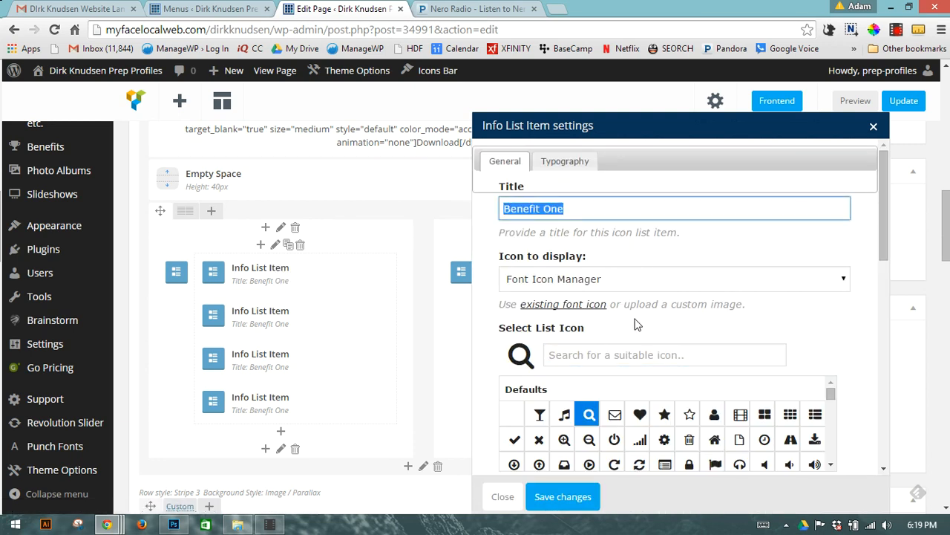
pyautogui.click(686, 328)
pyautogui.scroll(-2, 799, 334)
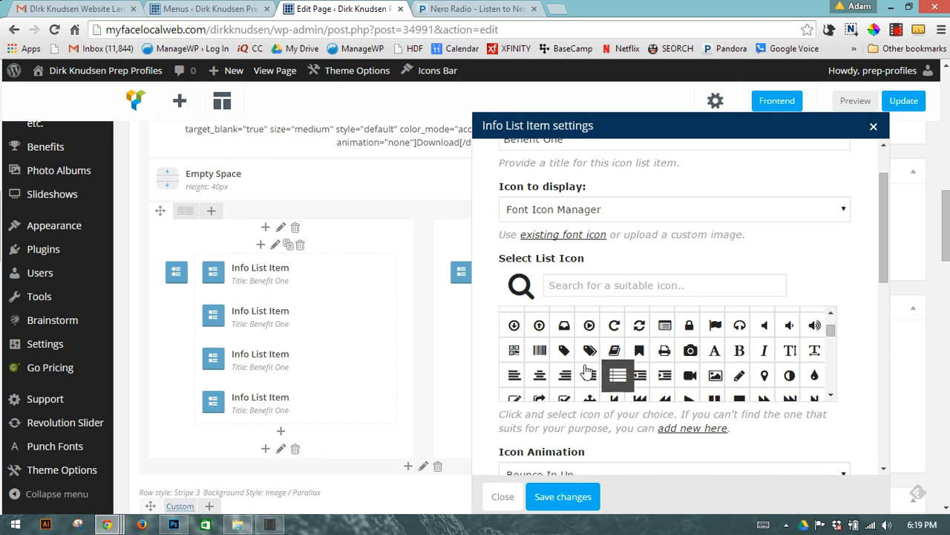
pyautogui.scroll(-5, 832, 269)
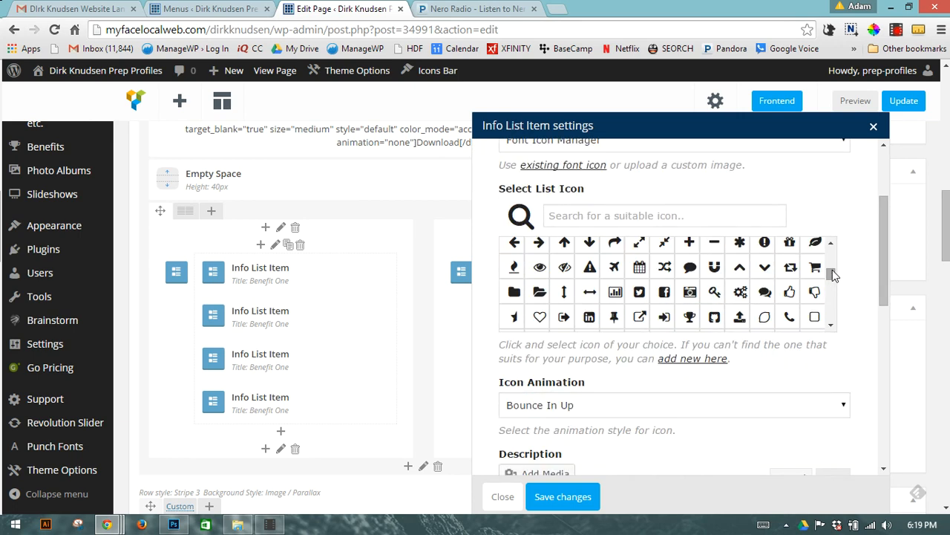
# - Review the list item's description text and link option, and save the item's settings
pyautogui.scroll(-2, 566, 377)
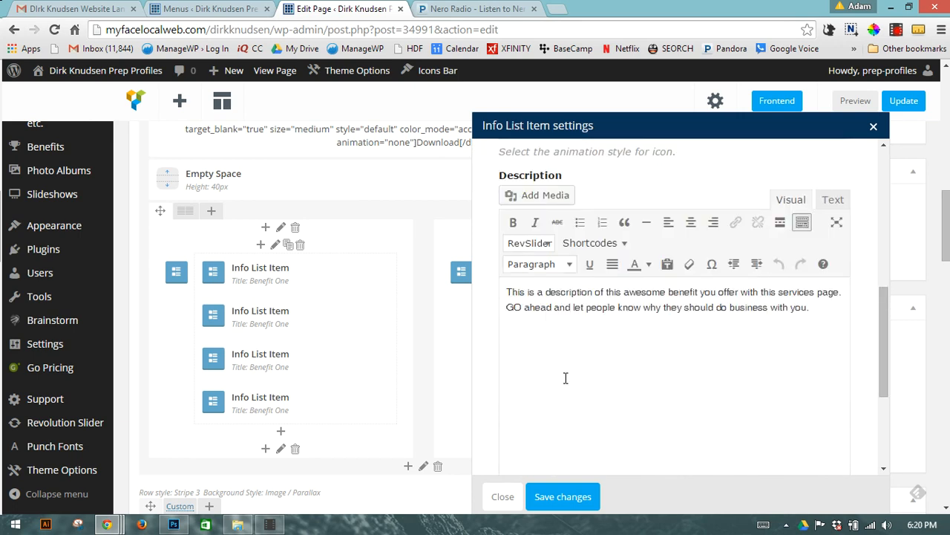
pyautogui.moveTo(510, 282); pyautogui.dragTo(511, 320)
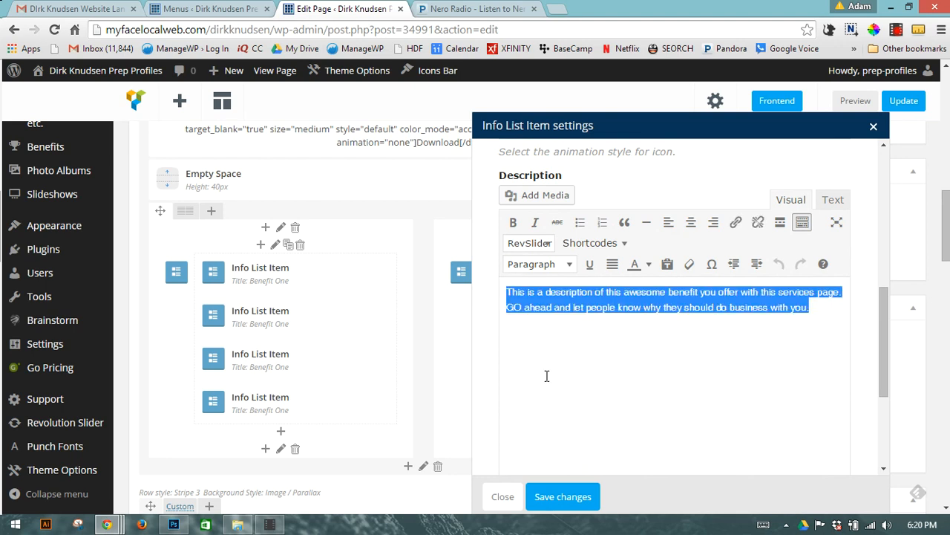
pyautogui.scroll(-3, 607, 356)
pyautogui.moveTo(707, 126); pyautogui.dragTo(682, 96)
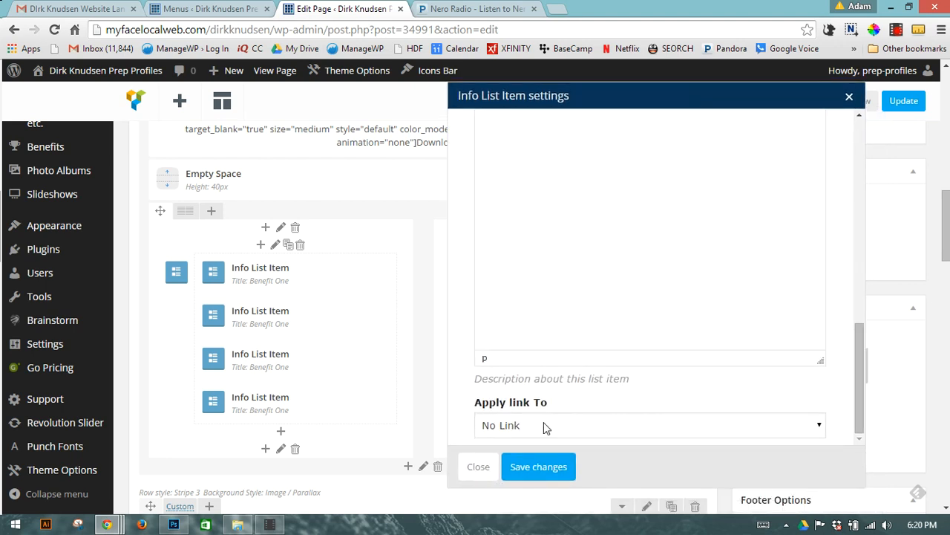
pyautogui.click(540, 474)
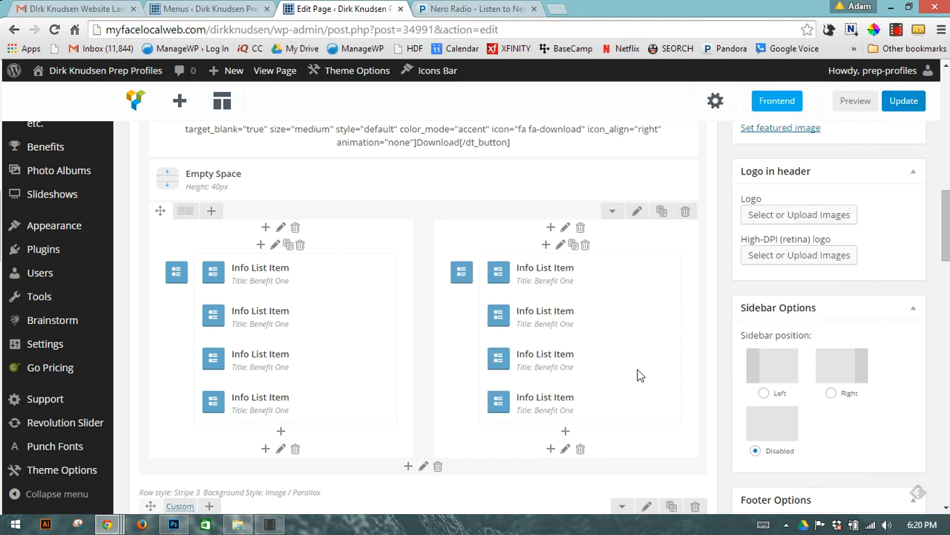
pyautogui.scroll(2, 652, 314)
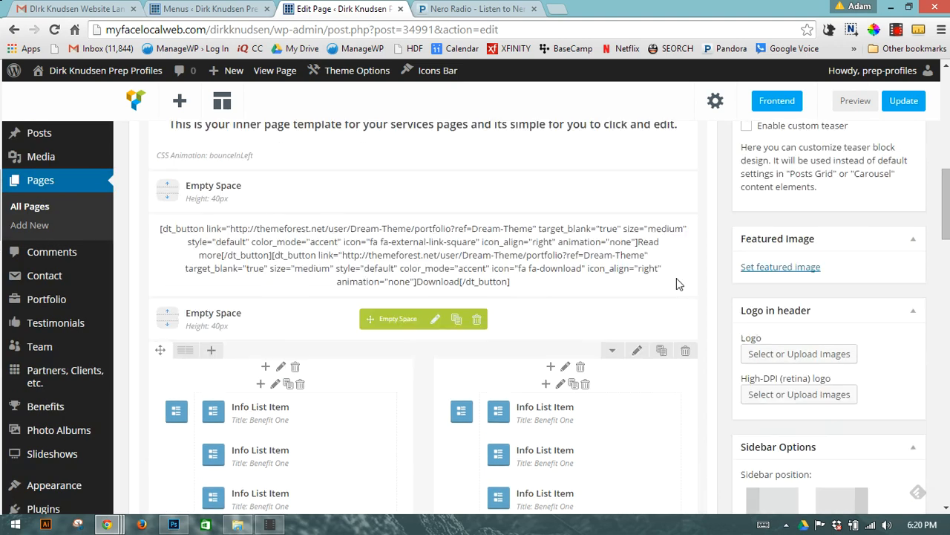
# - Look over how the Author page's layout rows are built, from the title row down to the Contact Me row
pyautogui.scroll(6, 677, 280)
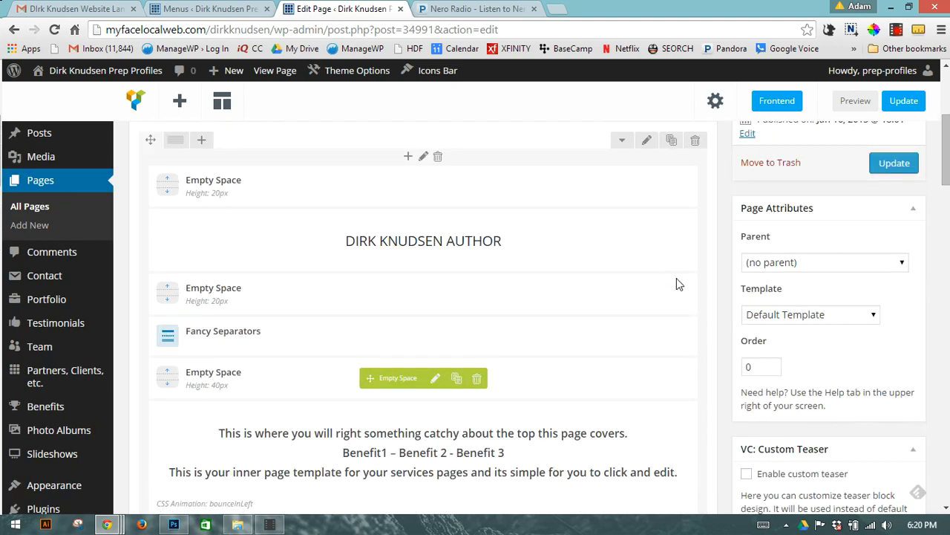
pyautogui.scroll(2, 677, 280)
pyautogui.scroll(-2, 274, 412)
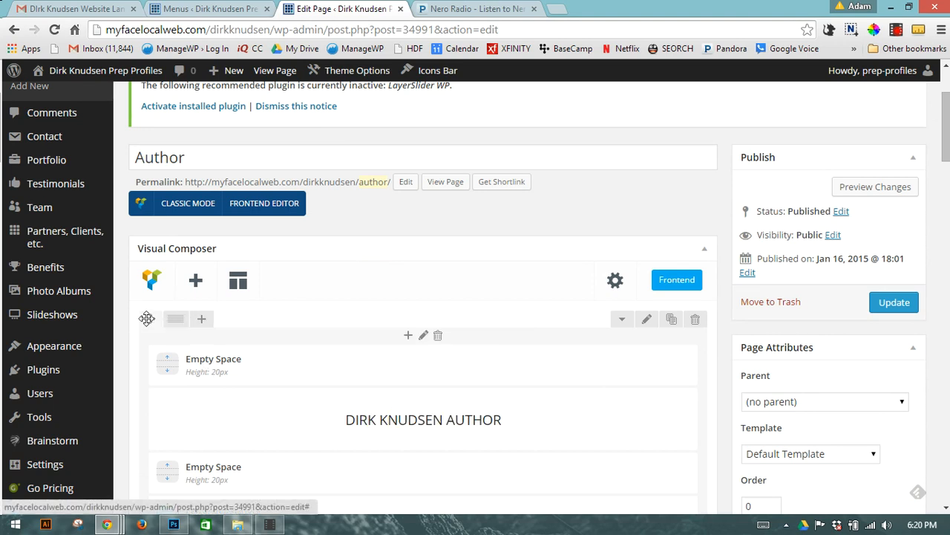
pyautogui.moveTo(148, 307); pyautogui.dragTo(162, 325)
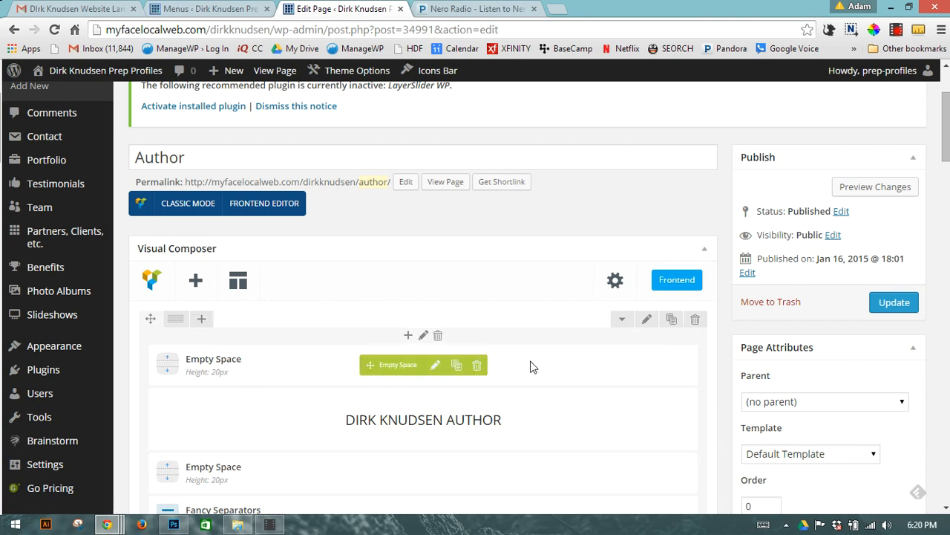
pyautogui.scroll(-8, 335, 413)
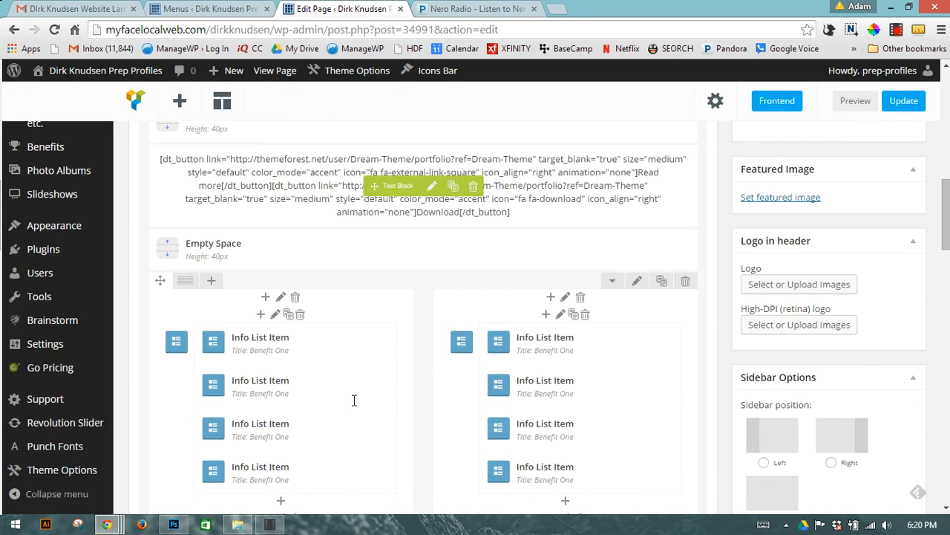
pyautogui.scroll(-3, 354, 400)
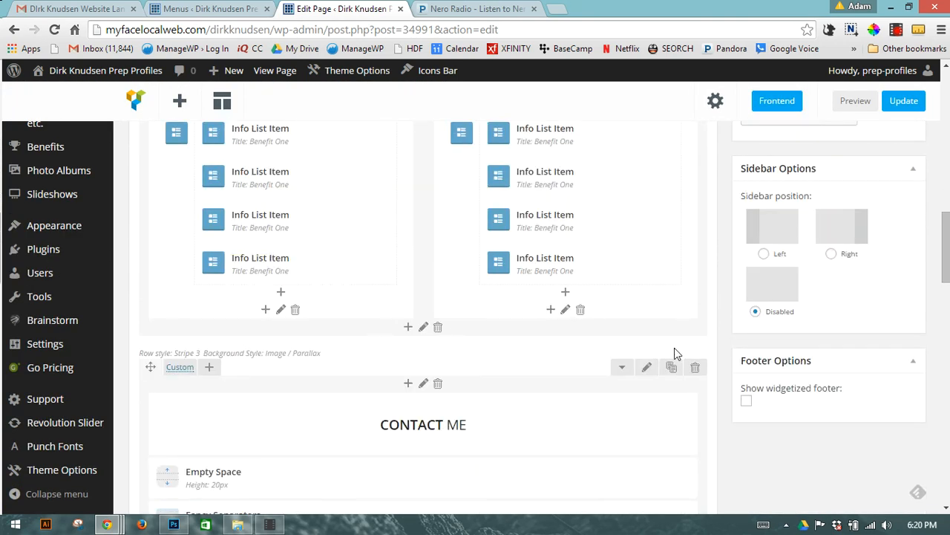
pyautogui.scroll(-2, 677, 377)
pyautogui.scroll(2, 678, 378)
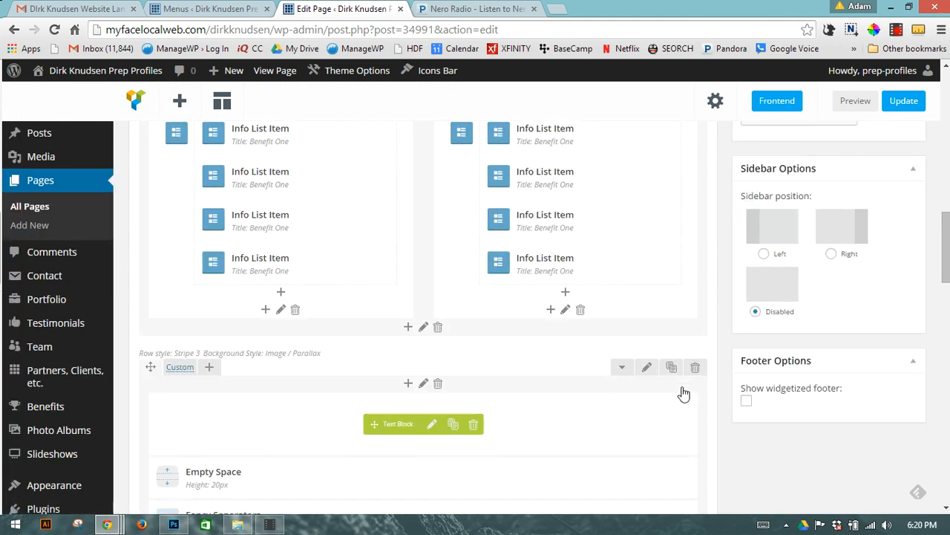
pyautogui.scroll(12, 681, 322)
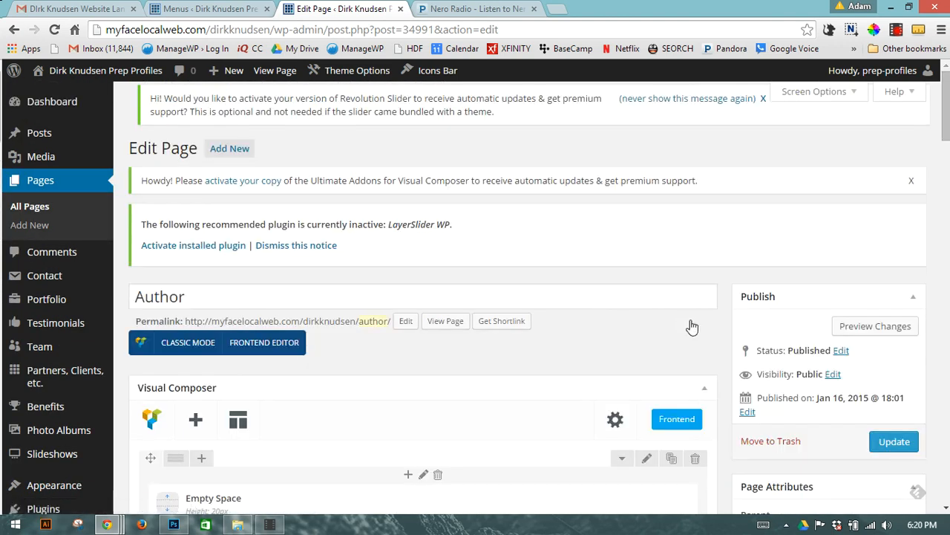
pyautogui.scroll(-3, 691, 320)
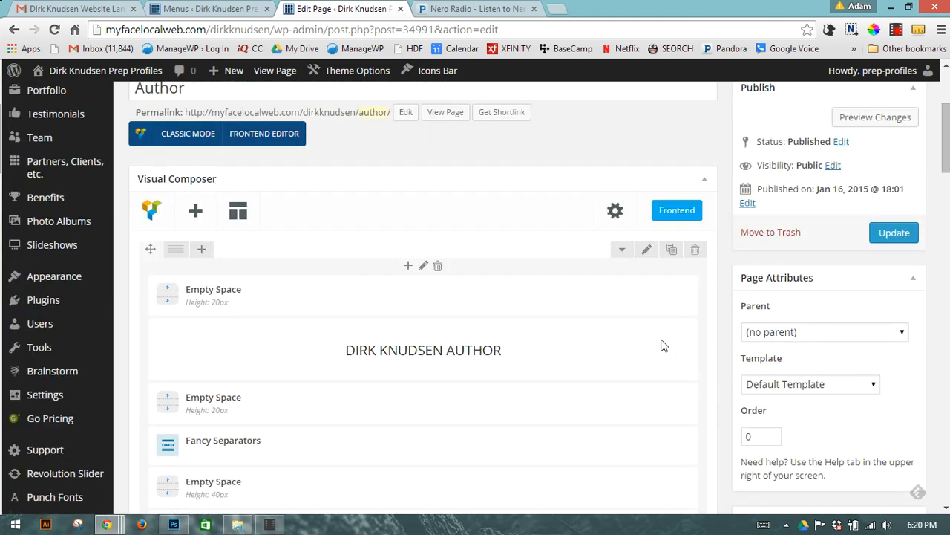
# - Open the settings of the Author page's first row and review its general options, including margins and row style
pyautogui.click(647, 253)
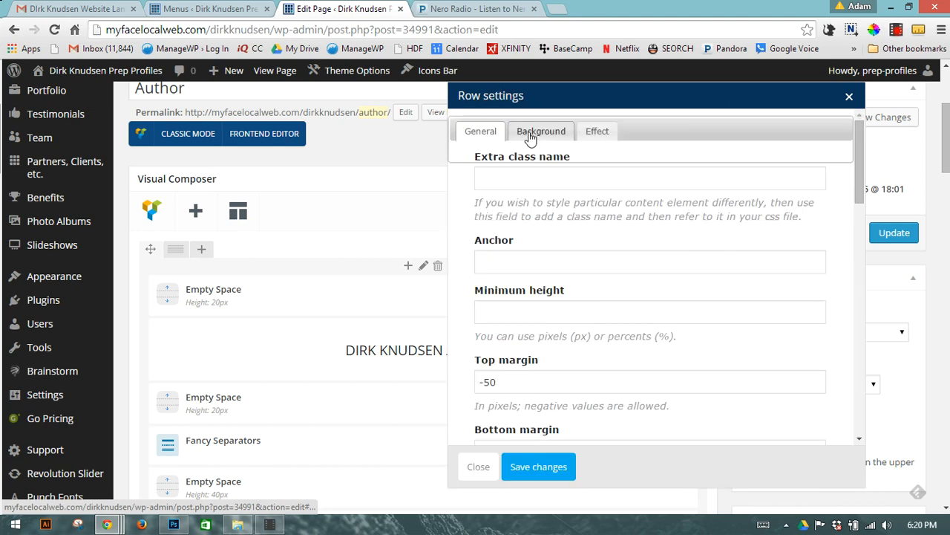
pyautogui.scroll(-5, 522, 343)
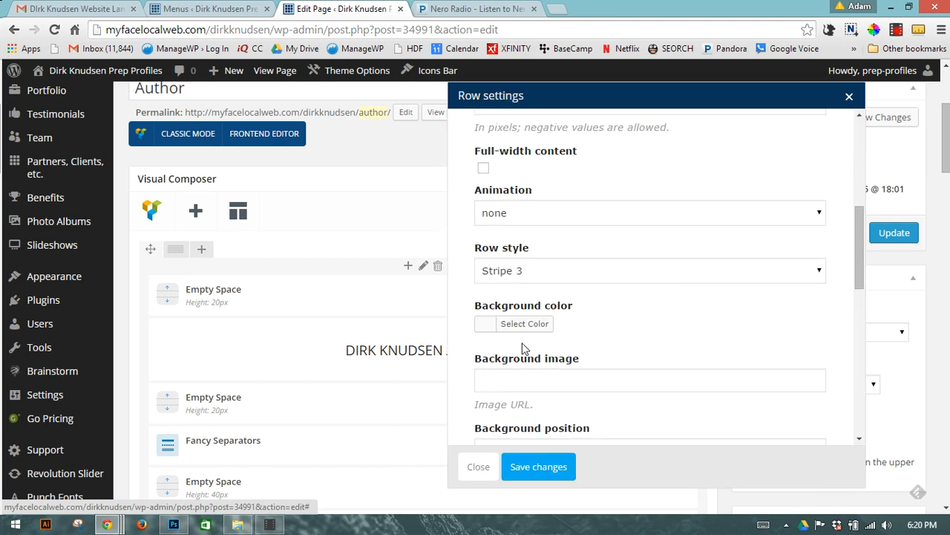
pyautogui.scroll(-1, 522, 348)
pyautogui.scroll(-2, 521, 348)
pyautogui.scroll(4, 522, 348)
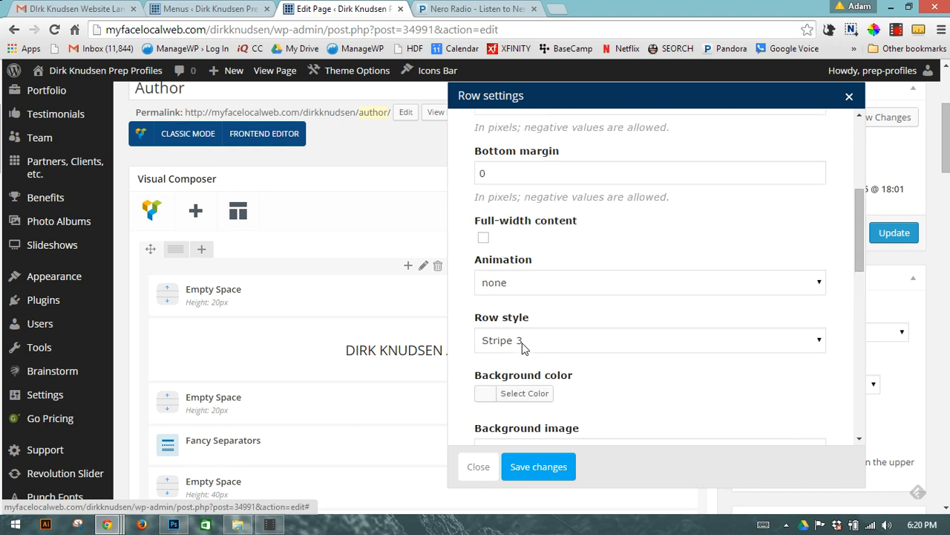
pyautogui.scroll(6, 522, 349)
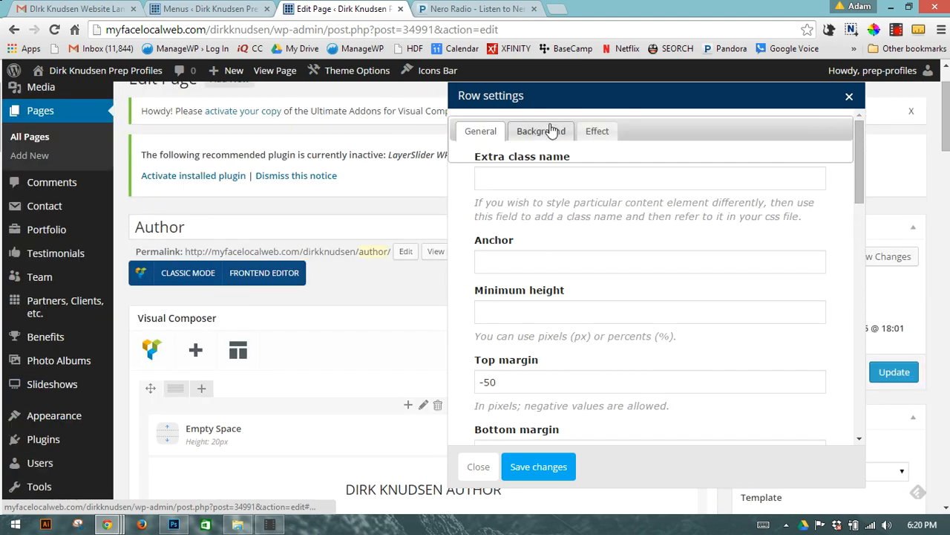
# - Replace the first row's background image with writer.jpg from the media library and save the row settings
pyautogui.click(546, 131)
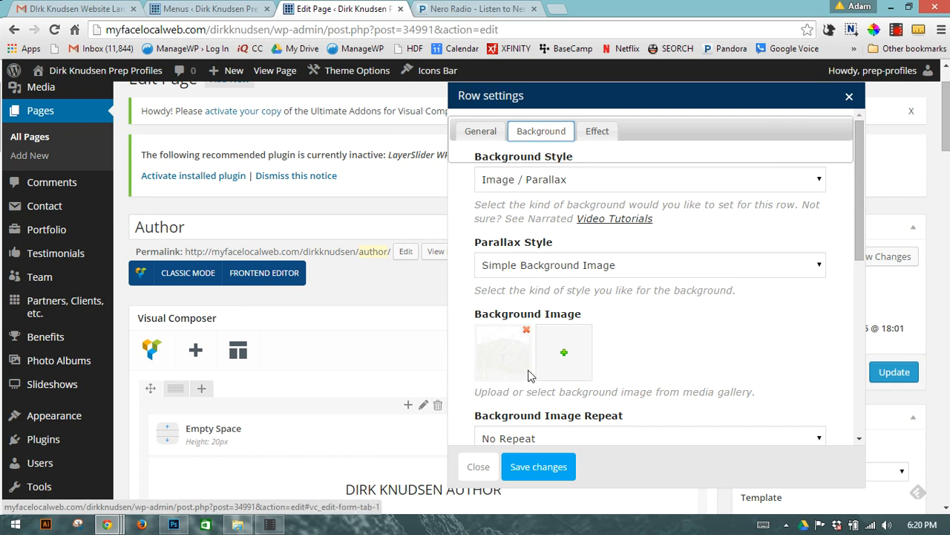
pyautogui.scroll(-1, 522, 302)
pyautogui.click(527, 260)
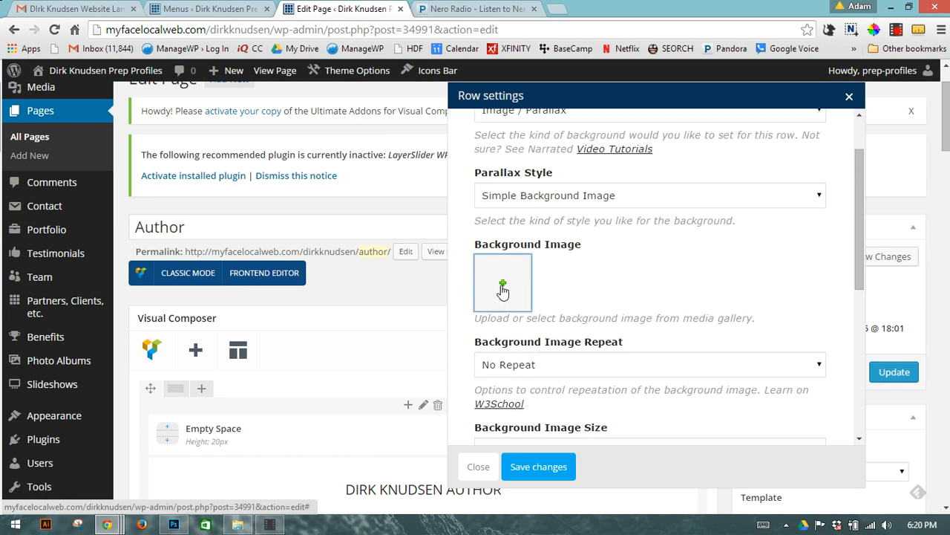
pyautogui.click(504, 291)
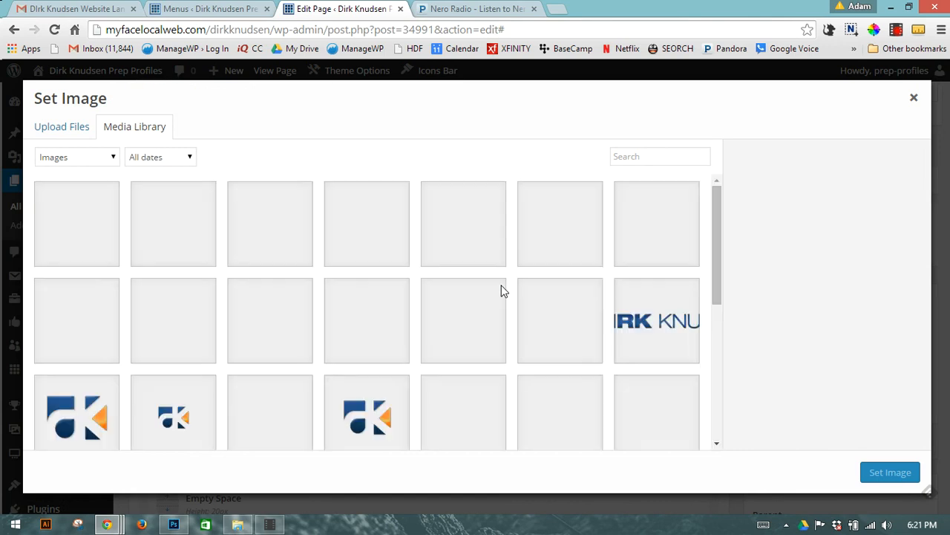
pyautogui.click(77, 243)
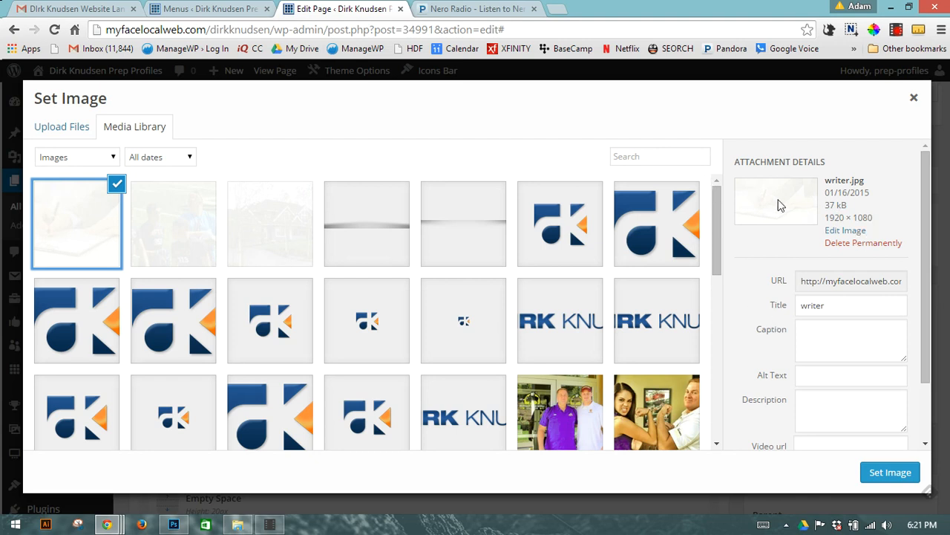
pyautogui.click(884, 483)
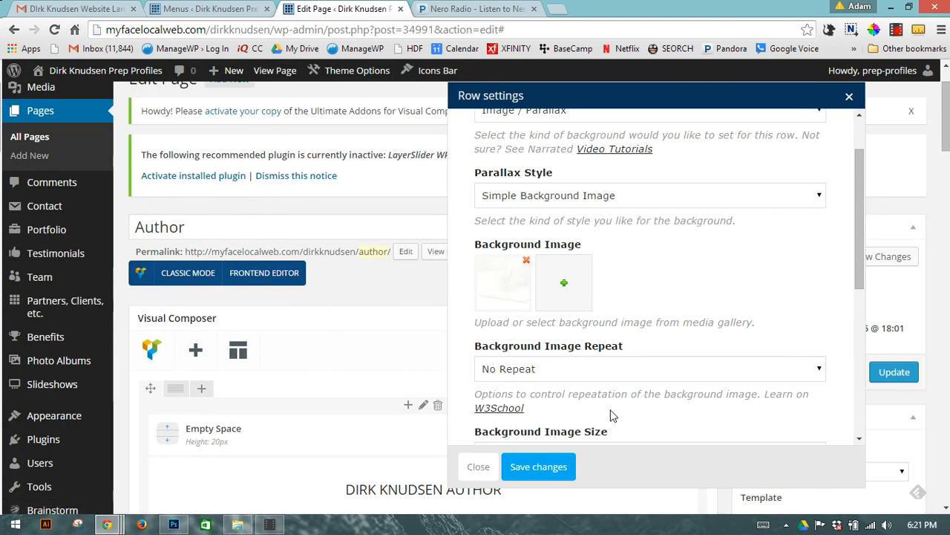
pyautogui.click(564, 472)
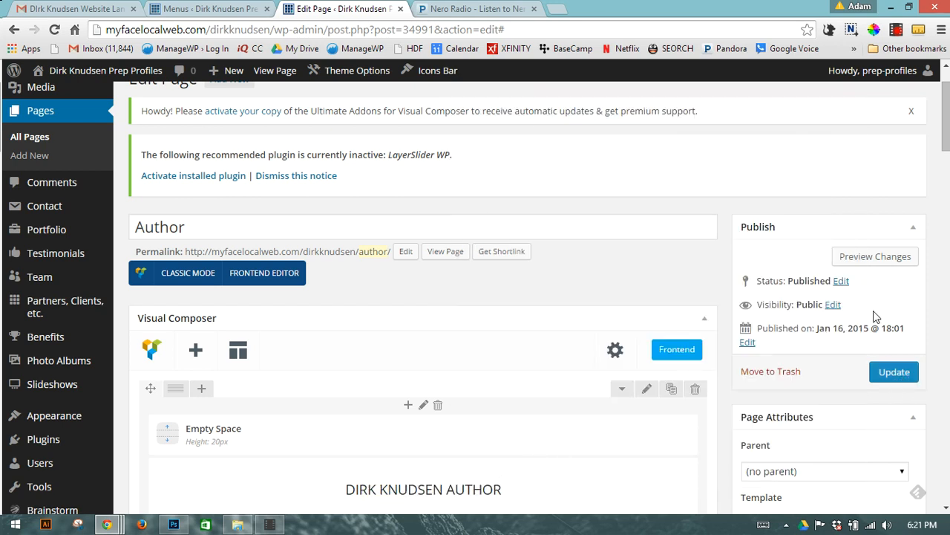
# - Update the Author page and view the published page from its heading down to the contact form
pyautogui.click(887, 376)
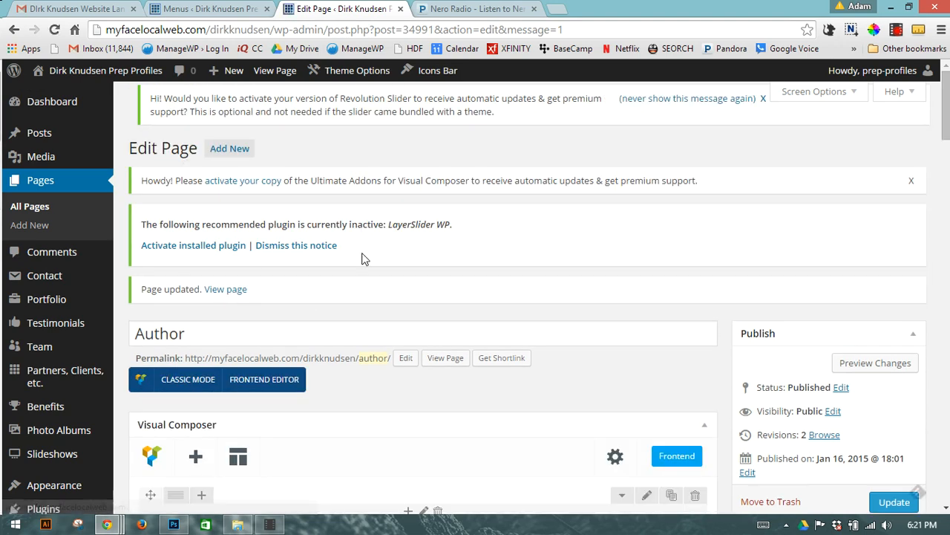
pyautogui.click(235, 290)
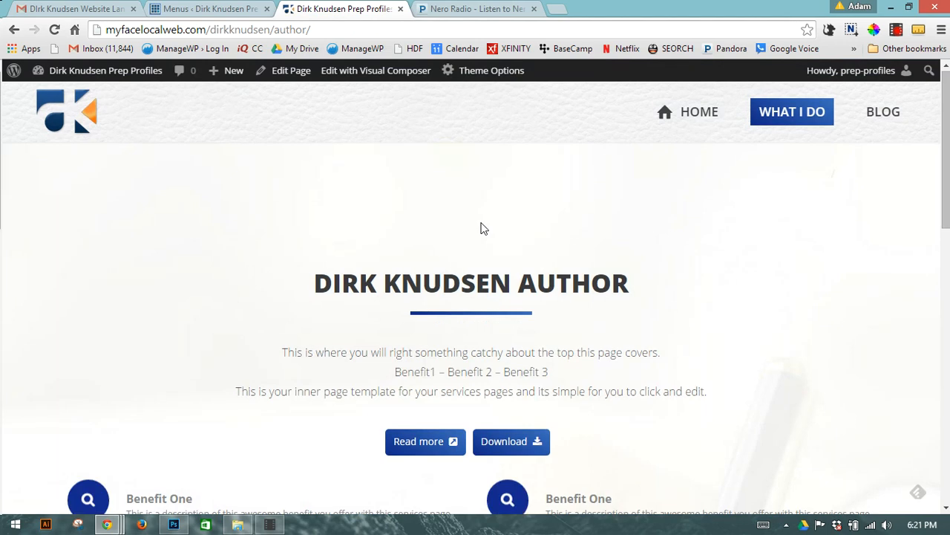
pyautogui.scroll(-4, 609, 193)
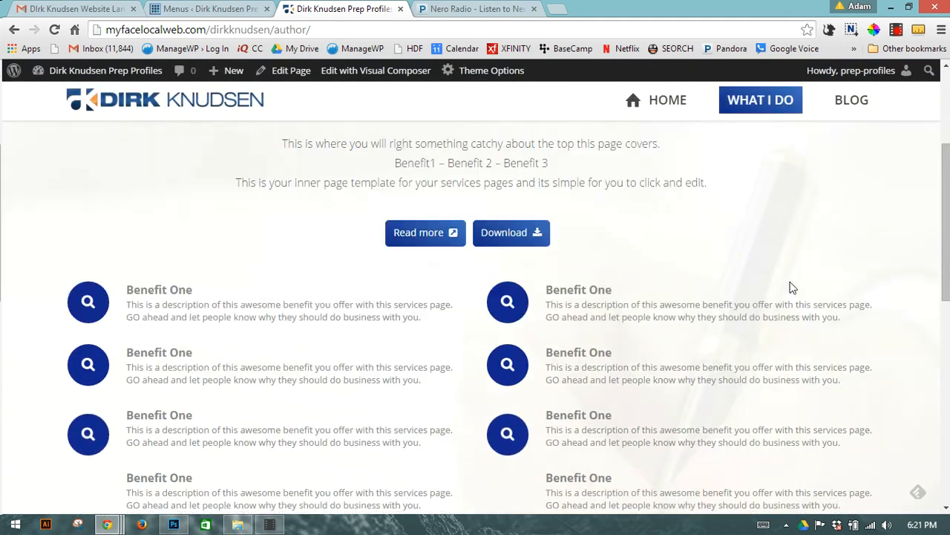
pyautogui.scroll(-5, 721, 227)
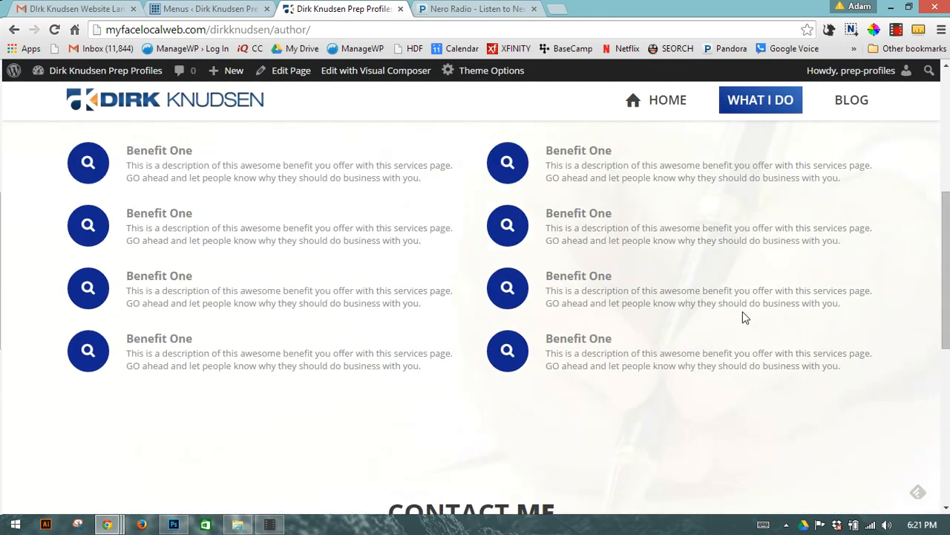
pyautogui.scroll(-1, 807, 268)
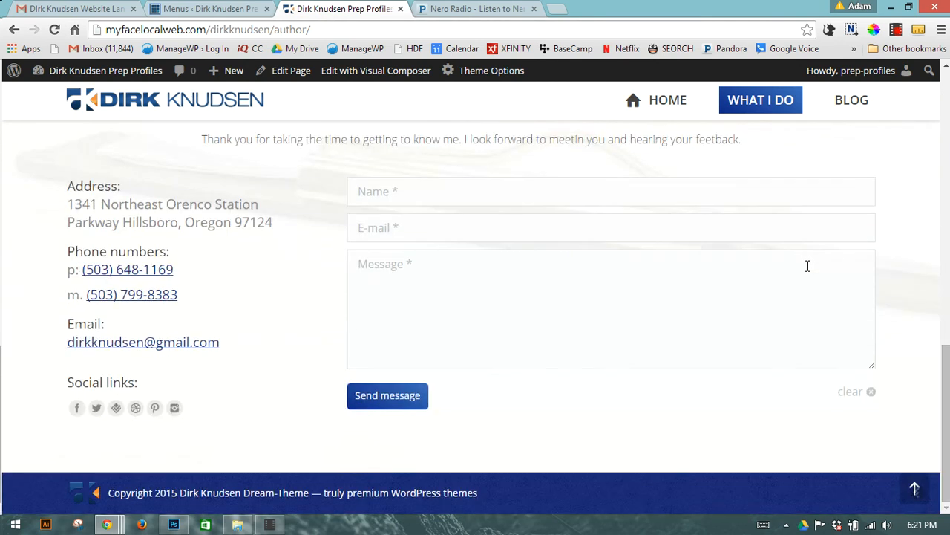
pyautogui.scroll(2, 812, 275)
pyautogui.scroll(10, 814, 278)
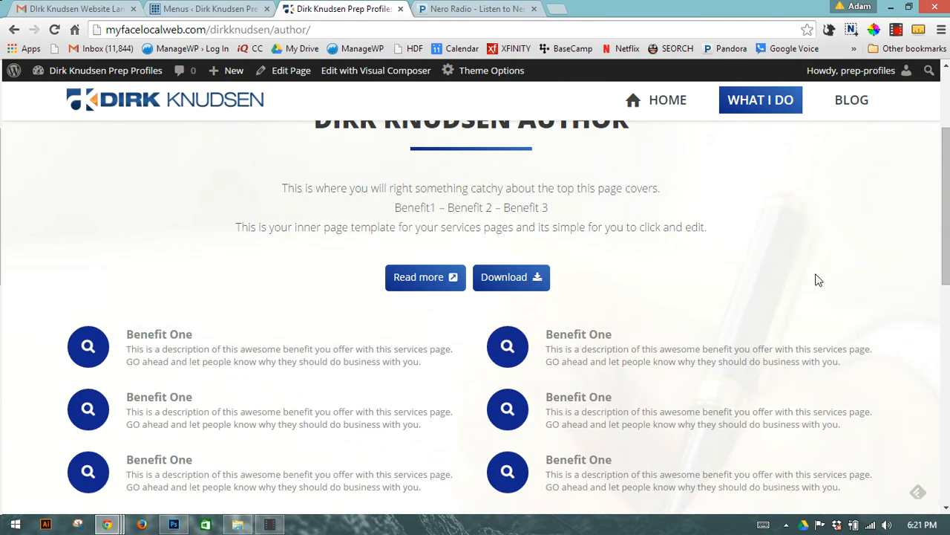
# - Open the site's home page and look over its banner and service icons
pyautogui.moveTo(793, 123)
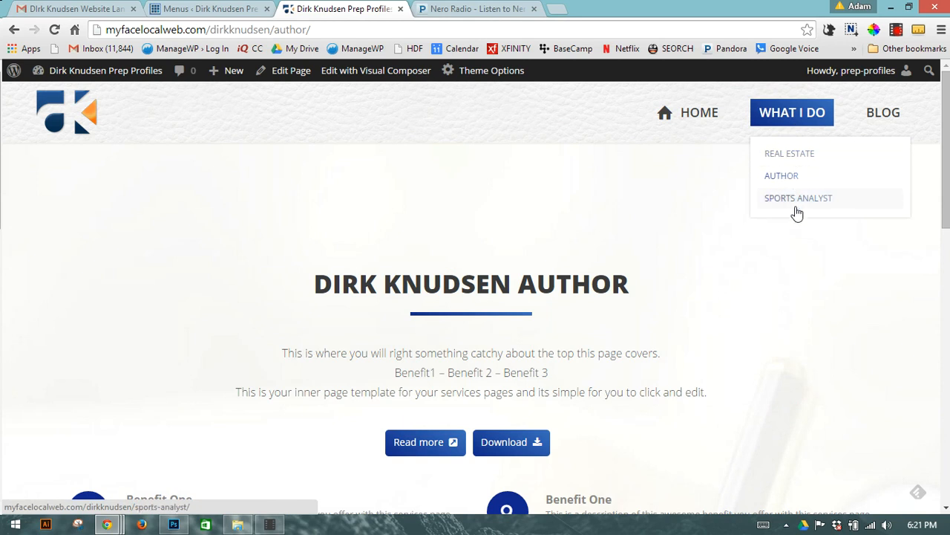
pyautogui.click(55, 123)
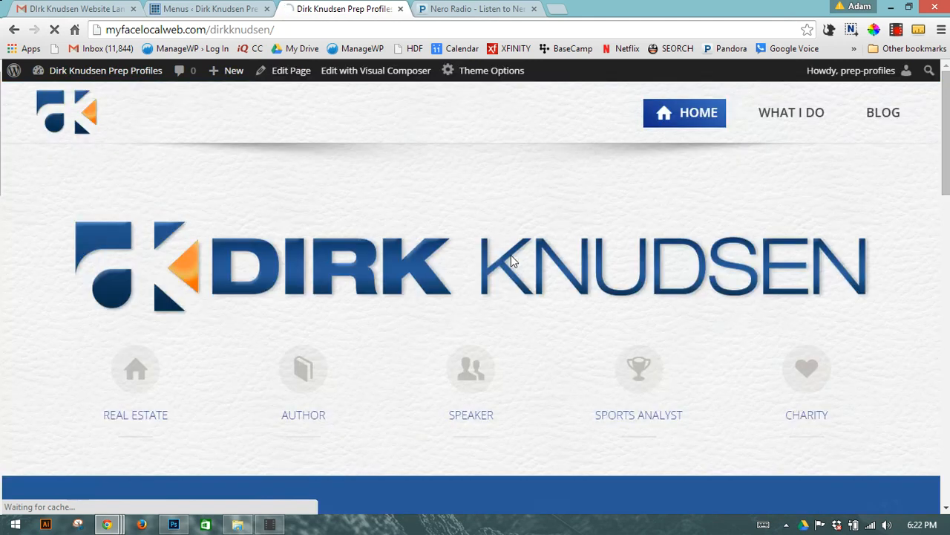
pyautogui.scroll(-5, 512, 256)
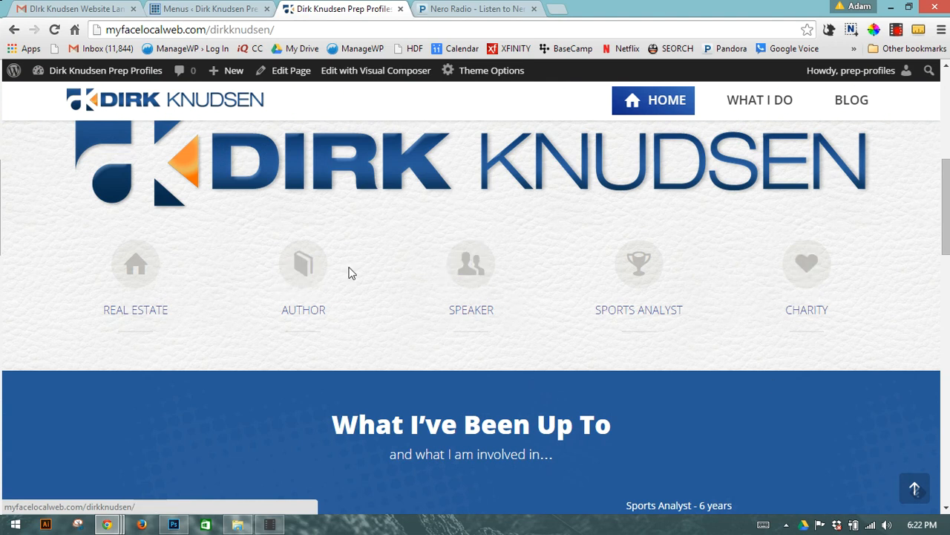
pyautogui.scroll(3, 344, 272)
pyautogui.scroll(3, 364, 275)
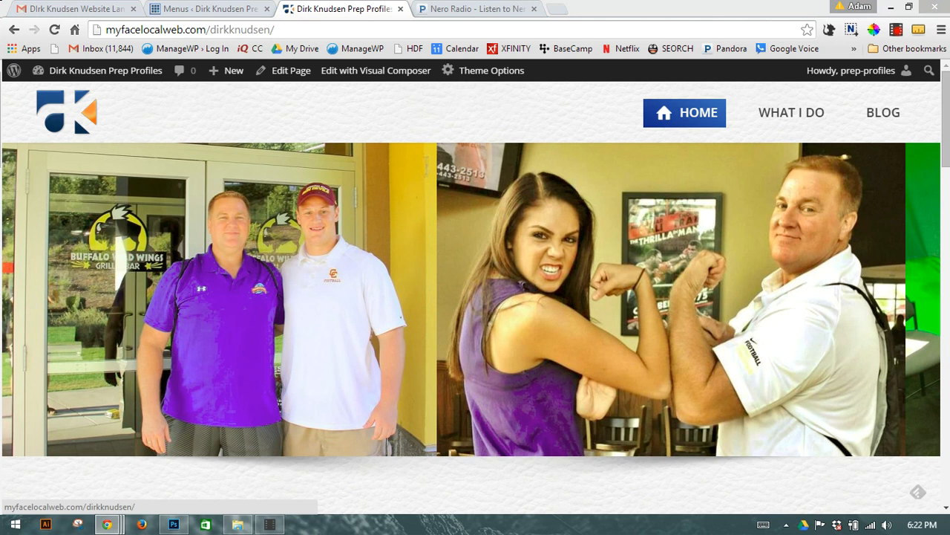
# - Switch to Photoshop and place the ribbon-cutting group photo from the more folder as an embedded image beneath the white Rectangle 1 overlay
pyautogui.hotkey('alt', 'Tab')
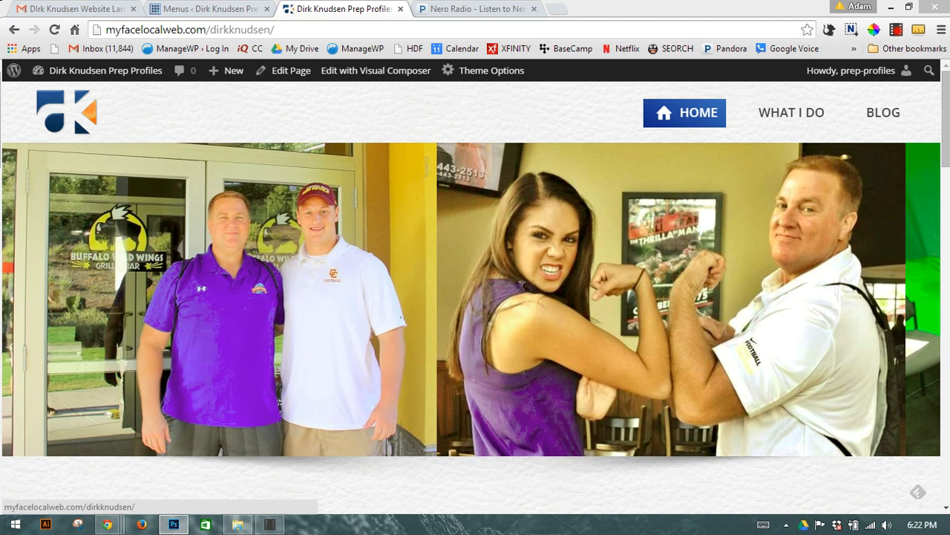
pyautogui.moveTo(2, 444); pyautogui.dragTo(317, 203)
pyautogui.moveTo(389, 130); pyautogui.dragTo(527, 1)
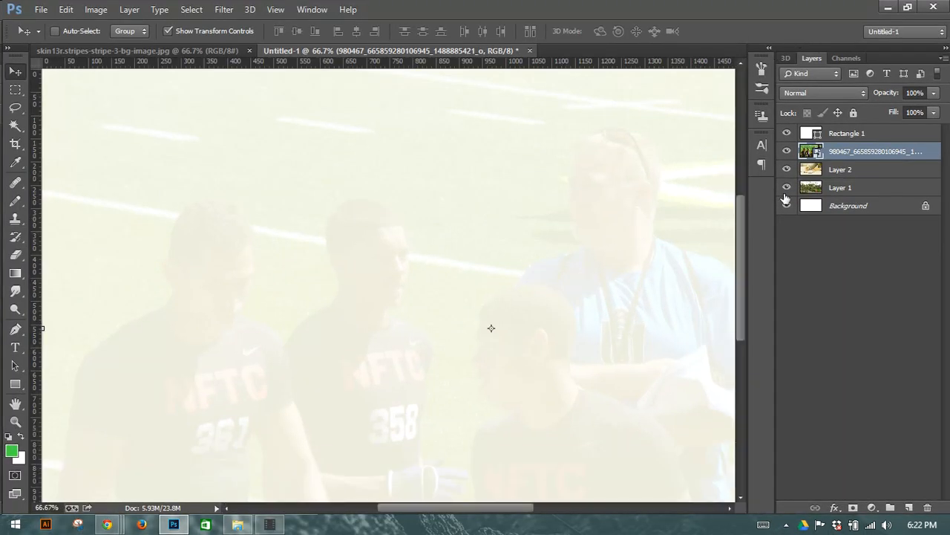
pyautogui.click(41, 8)
pyautogui.moveTo(66, 9)
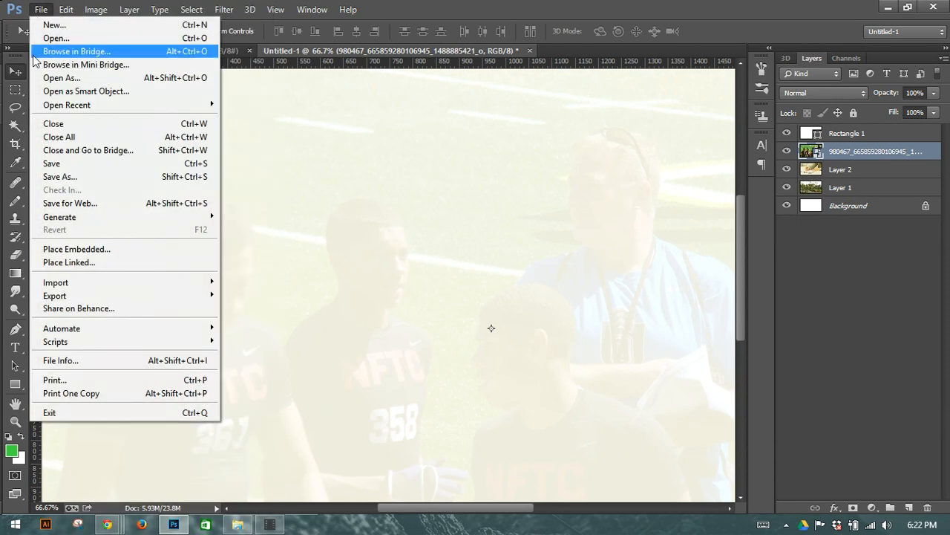
pyautogui.click(68, 250)
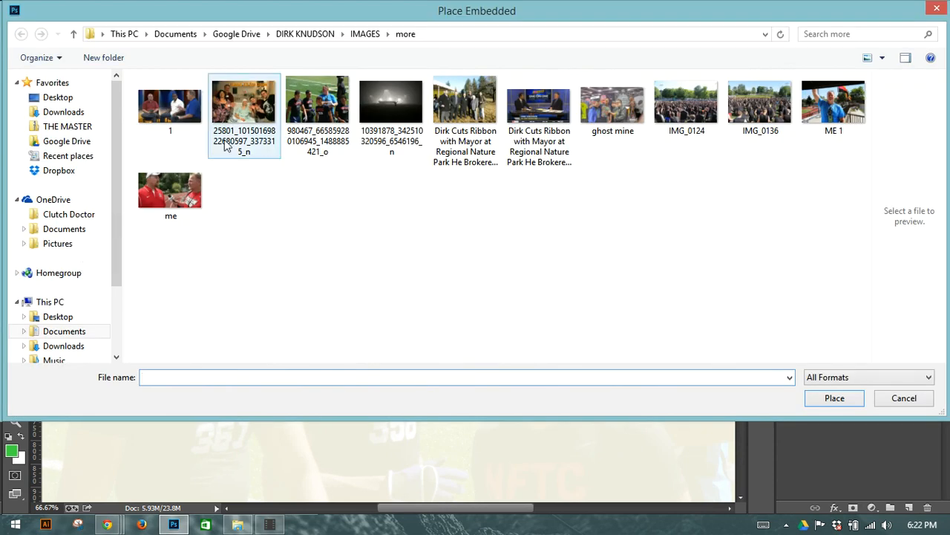
pyautogui.click(438, 110)
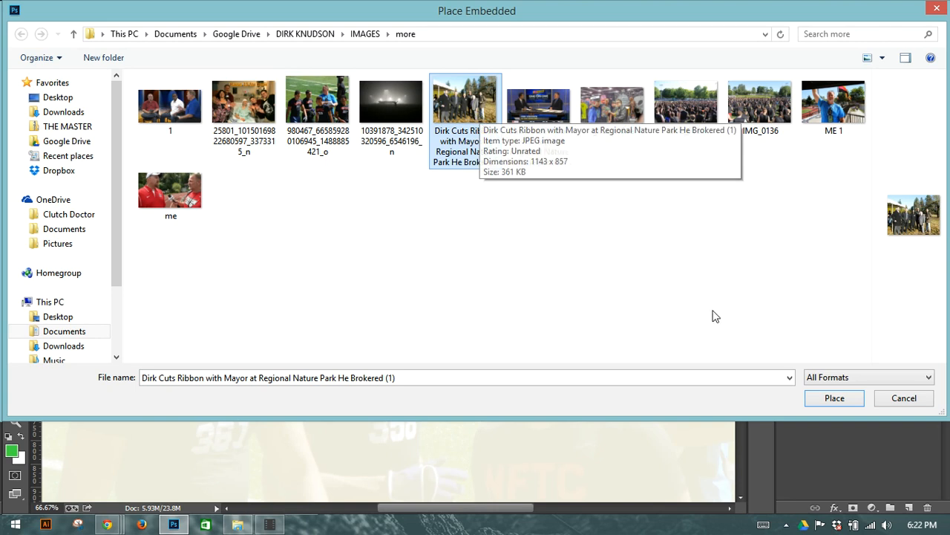
pyautogui.click(829, 399)
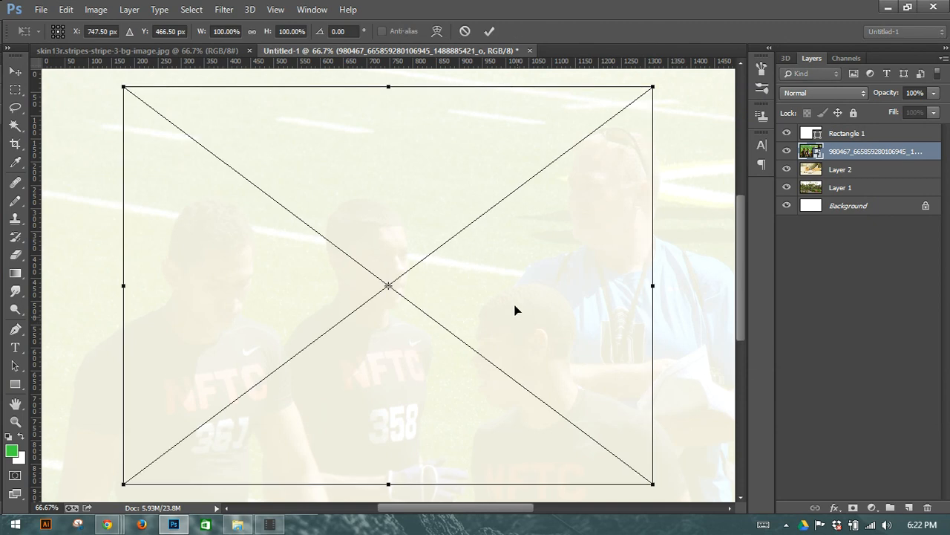
pyautogui.press('Return')
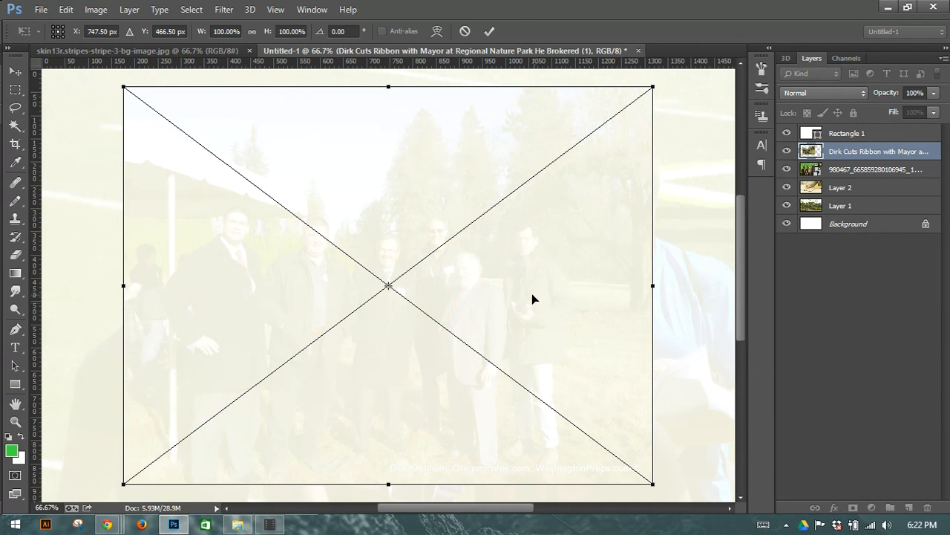
# - Scale the placed group photo to about 168% and position it so that it covers the whole canvas
pyautogui.moveTo(53, 508); pyautogui.dragTo(30, 508)
pyautogui.write('50')
pyautogui.press('Return')
pyautogui.moveTo(327, 330); pyautogui.dragTo(264, 308)
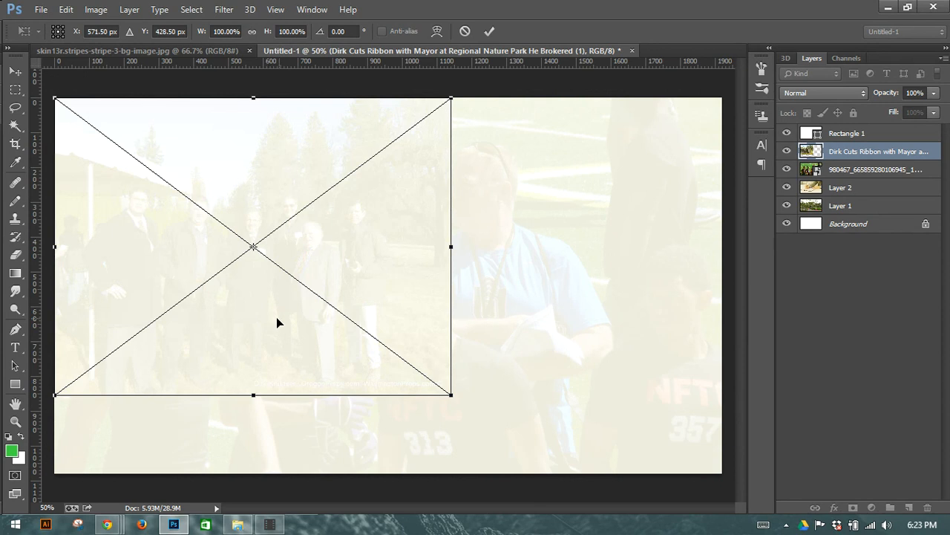
pyautogui.moveTo(450, 395); pyautogui.dragTo(769, 532)
pyautogui.moveTo(518, 399); pyautogui.dragTo(517, 338)
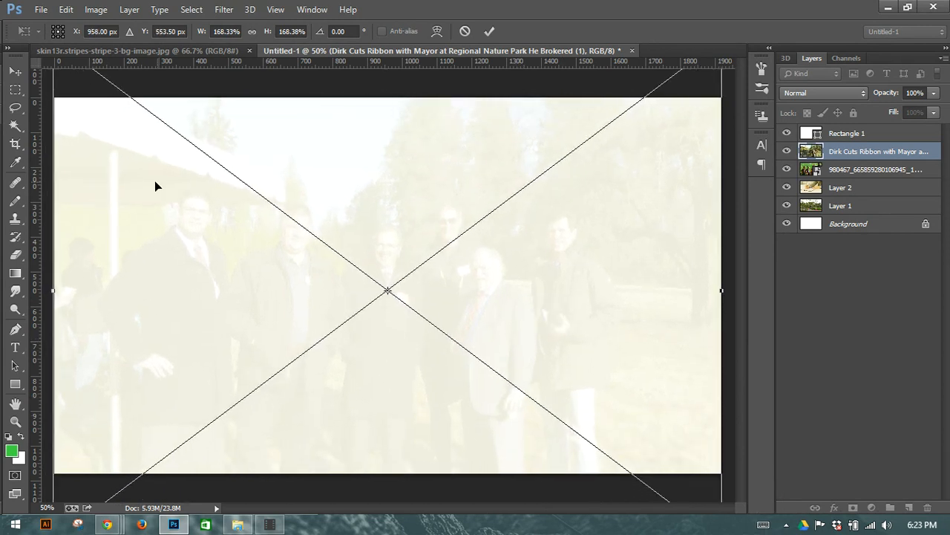
pyautogui.click(16, 71)
# - Toggle the Rectangle 1 overlay off and on to compare the original photo with its faded version
pyautogui.click(786, 134)
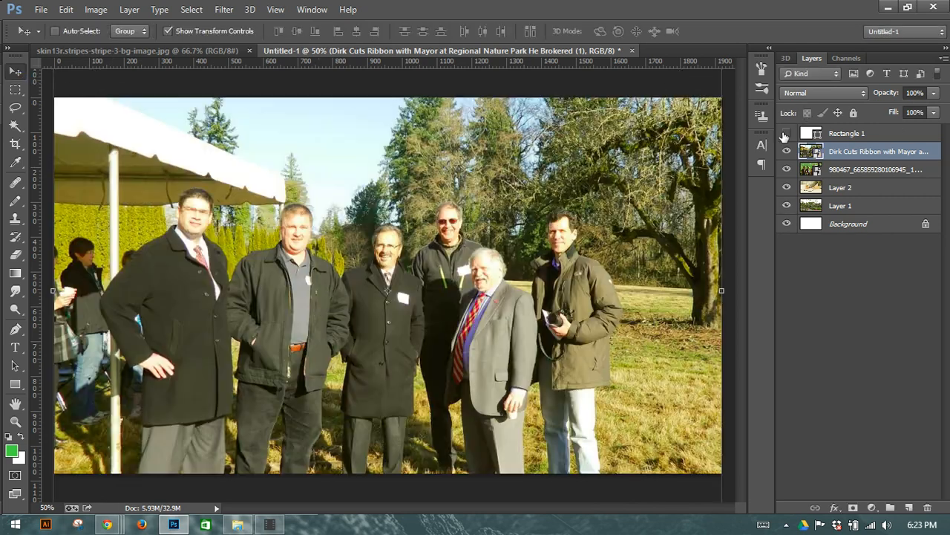
pyautogui.click(786, 134)
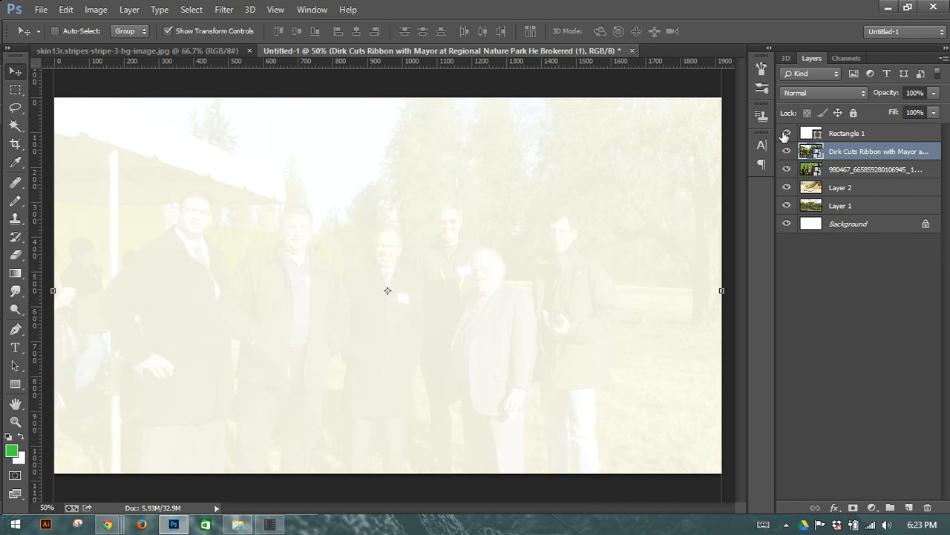
pyautogui.click(786, 134)
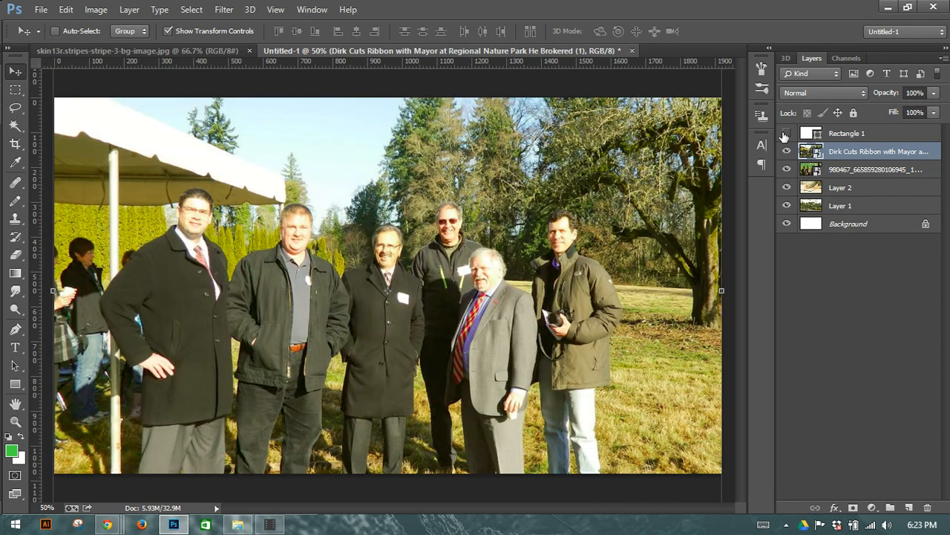
pyautogui.click(786, 134)
# - Start exporting the faded group photo with Save for Web
pyautogui.click(41, 10)
pyautogui.click(86, 202)
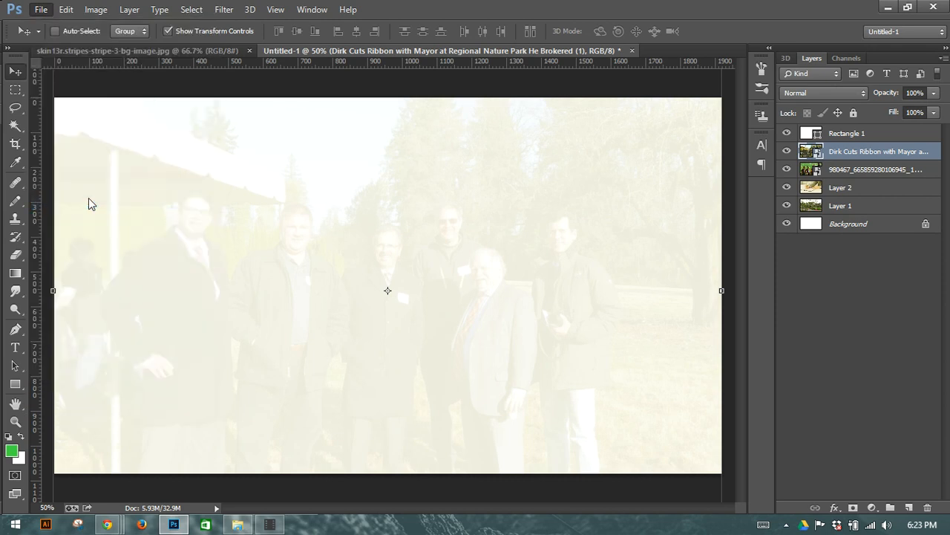